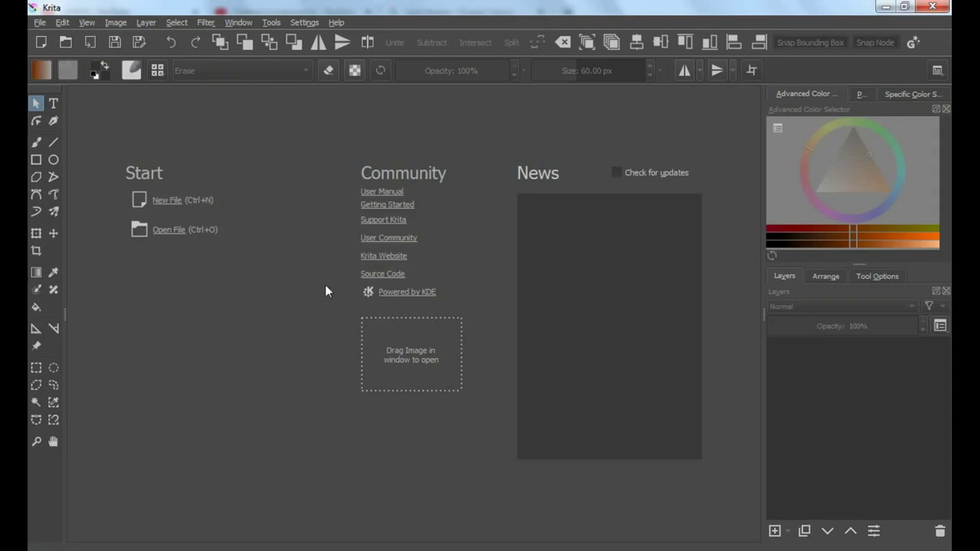
Create a new 1000 × 1000 px document.
{"action": "left_click", "coordinate": [170, 201]}
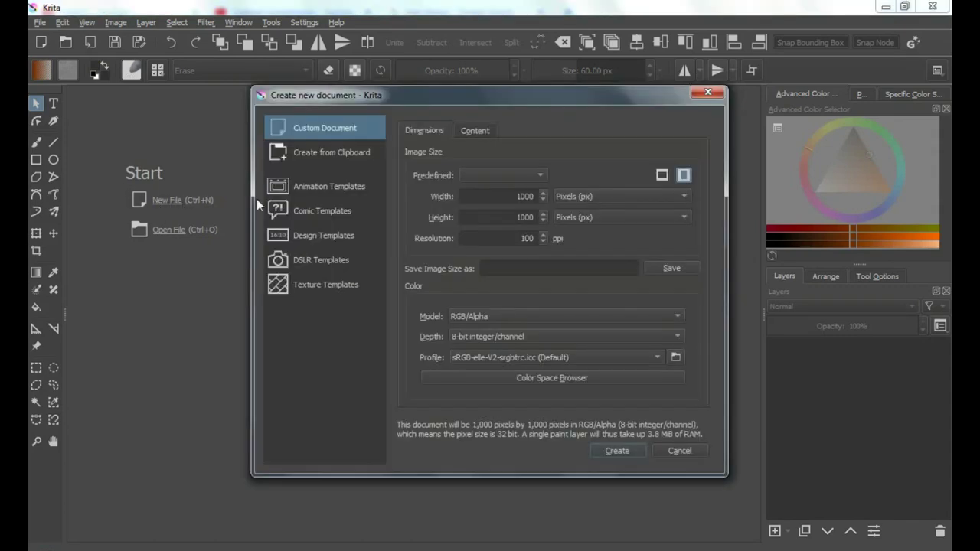
{"action": "double_click", "coordinate": [526, 217]}
{"action": "left_click", "coordinate": [618, 453]}
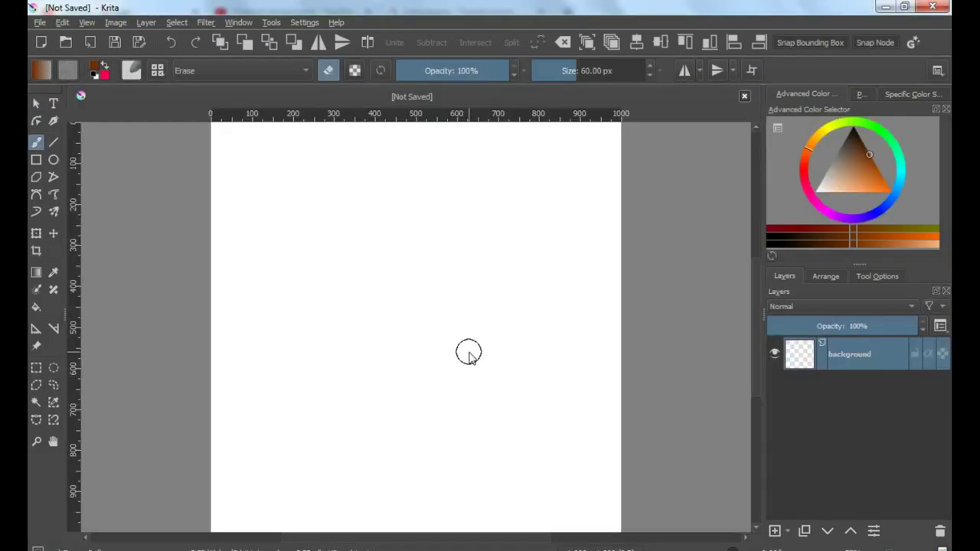
Add a vector layer and delete the background layer.
{"action": "left_click", "coordinate": [788, 531]}
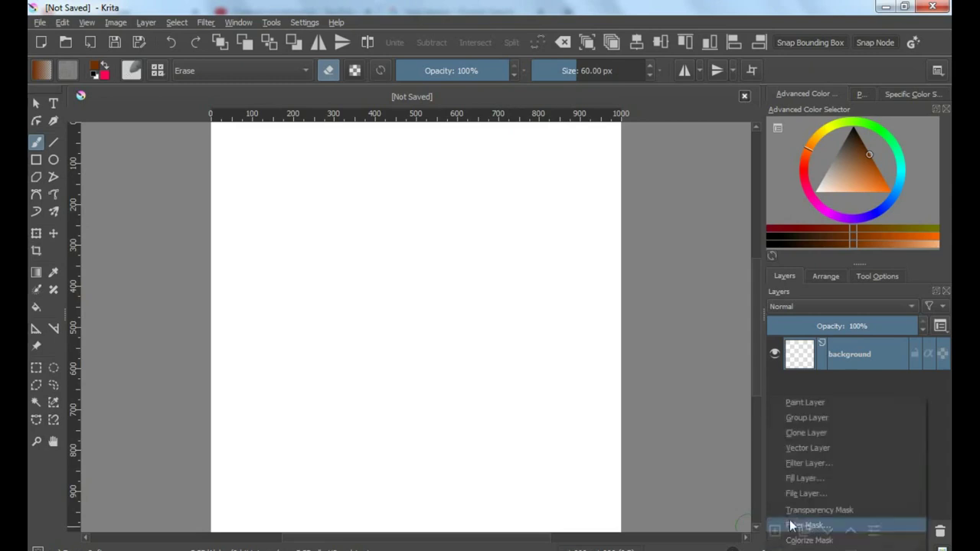
{"action": "left_click", "coordinate": [823, 451]}
{"action": "left_click", "coordinate": [841, 389]}
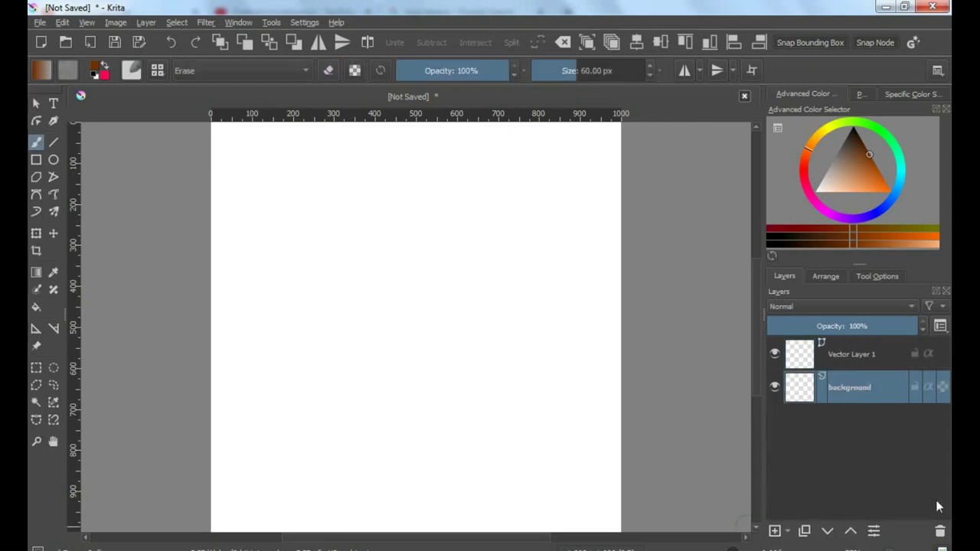
{"action": "key", "text": "shift+Delete"}
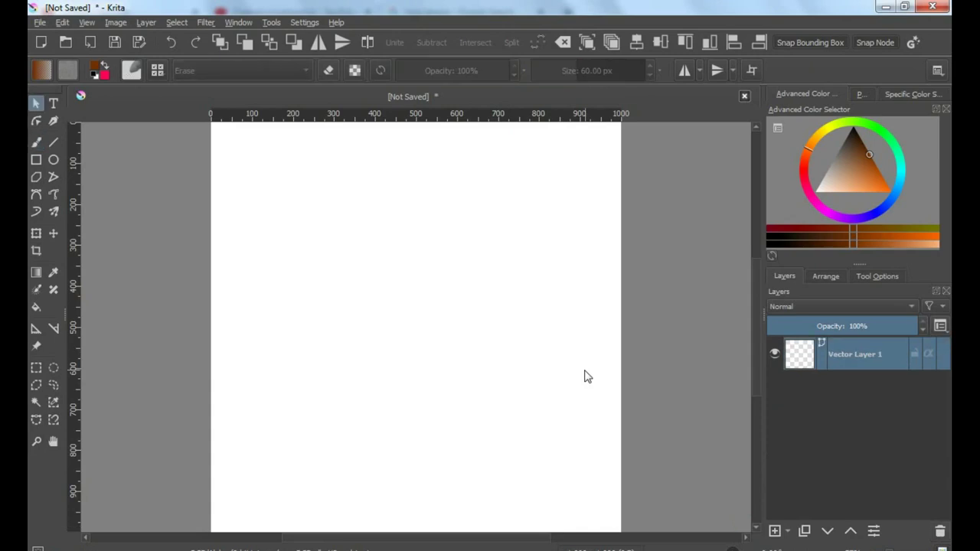
Draw a large dark brown circle near the centre and a smaller bright orange circle inside it.
{"action": "left_click", "coordinate": [54, 160]}
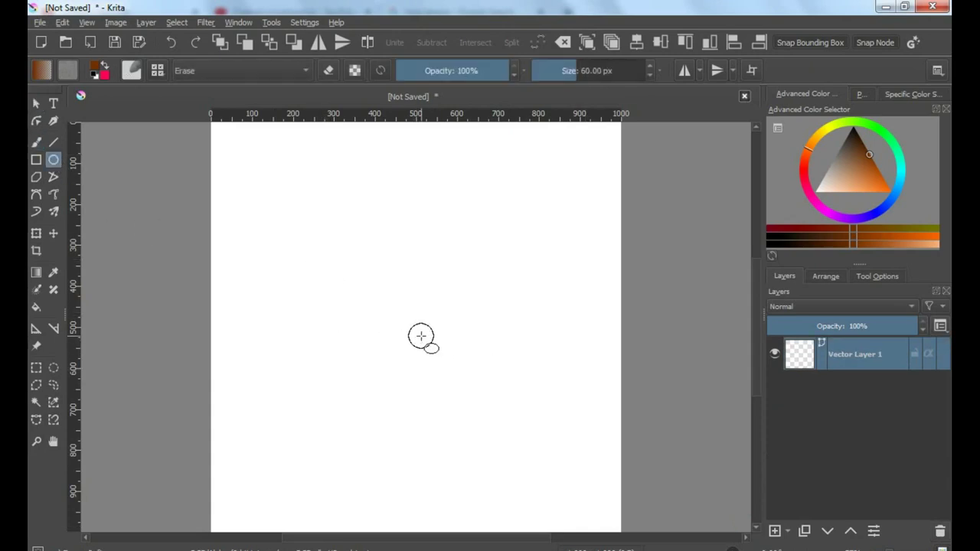
{"action": "left_click_drag", "start_coordinate": [421, 336], "coordinate": [437, 231]}
{"action": "left_click_drag", "start_coordinate": [861, 181], "coordinate": [885, 183]}
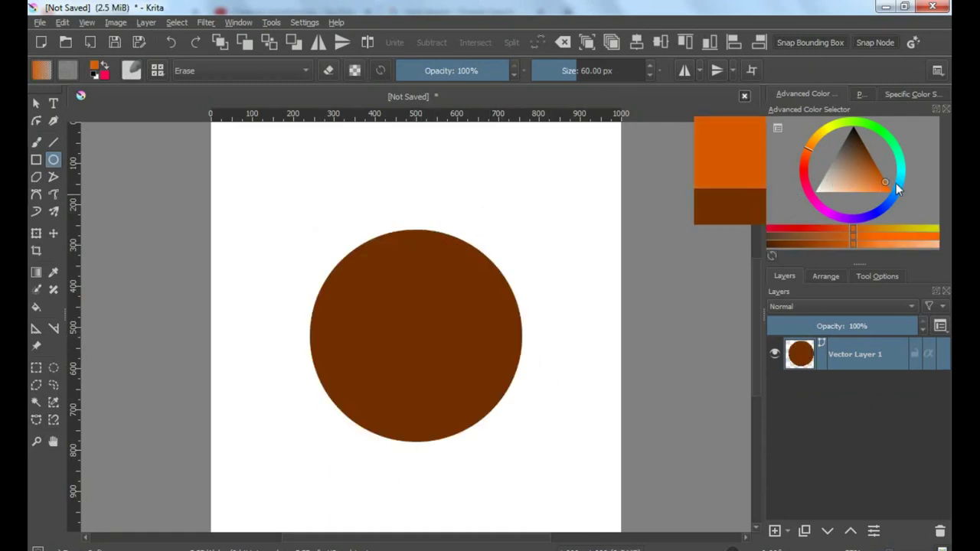
{"action": "left_click_drag", "start_coordinate": [429, 280], "coordinate": [426, 285]}
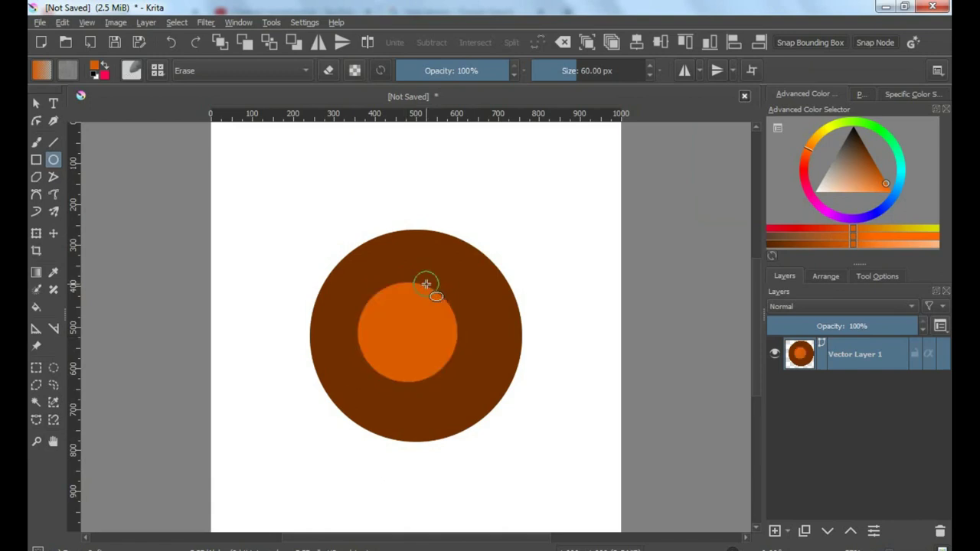
{"action": "left_click", "coordinate": [36, 102]}
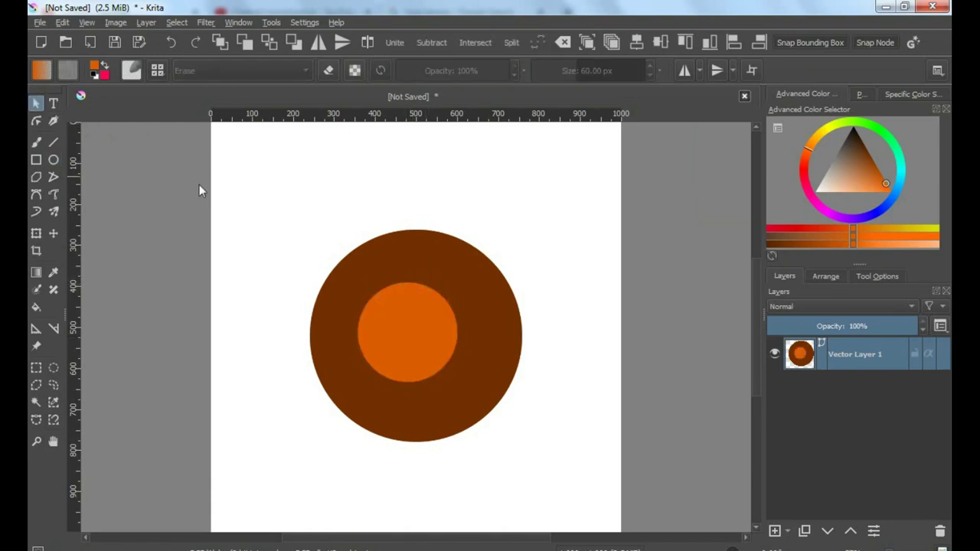
Centre both circles horizontally and vertically on each other, then move them up and right.
{"action": "left_click_drag", "start_coordinate": [261, 194], "coordinate": [583, 475]}
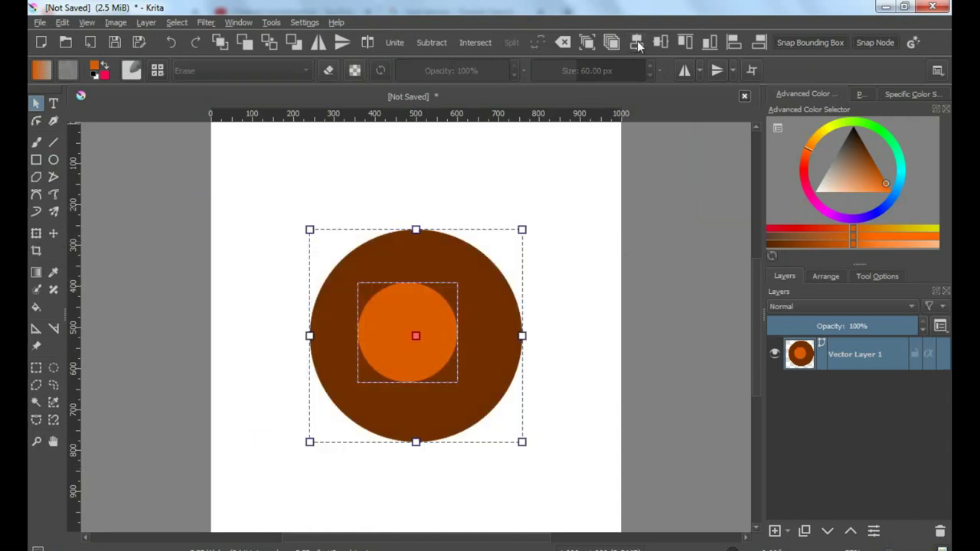
{"action": "left_click", "coordinate": [637, 44]}
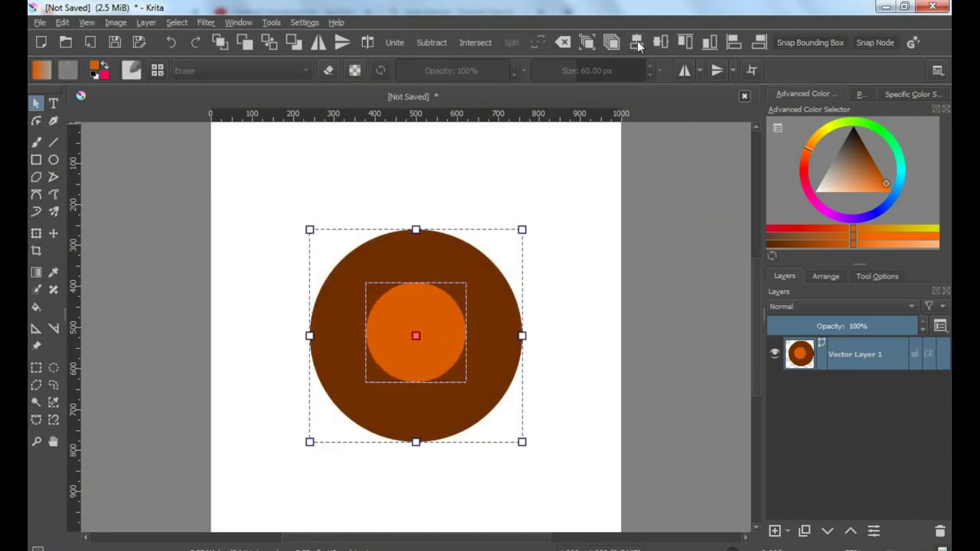
{"action": "left_click", "coordinate": [686, 45]}
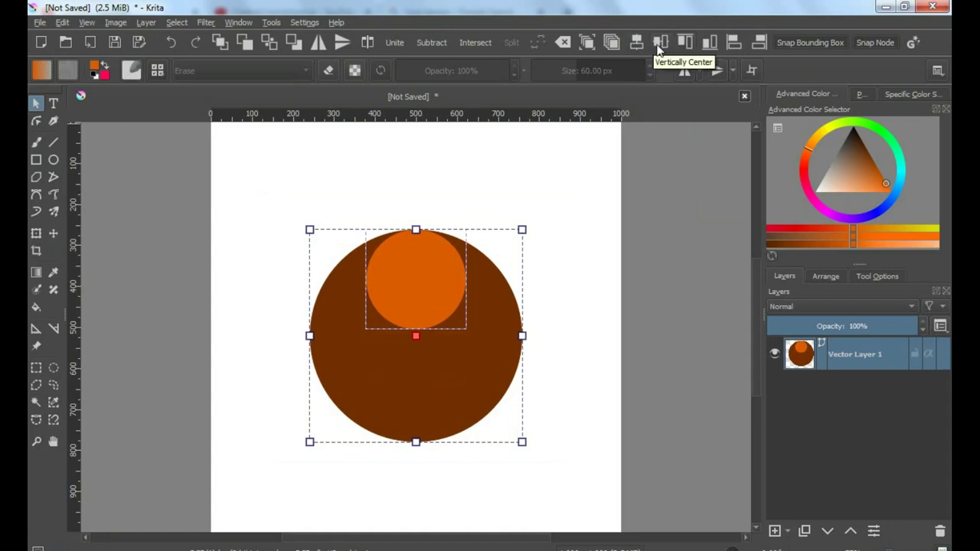
{"action": "left_click", "coordinate": [660, 44]}
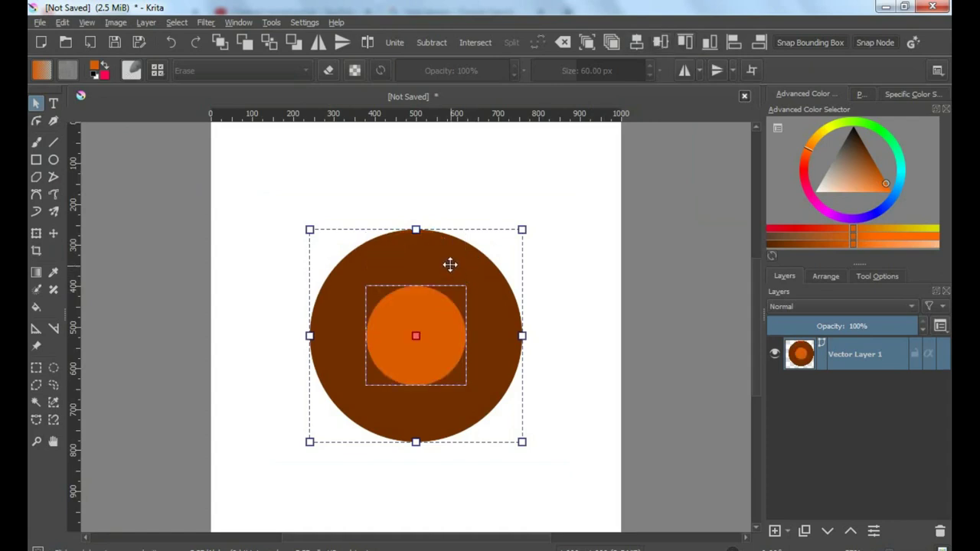
{"action": "left_click_drag", "start_coordinate": [449, 264], "coordinate": [477, 244]}
{"action": "left_click", "coordinate": [381, 223]}
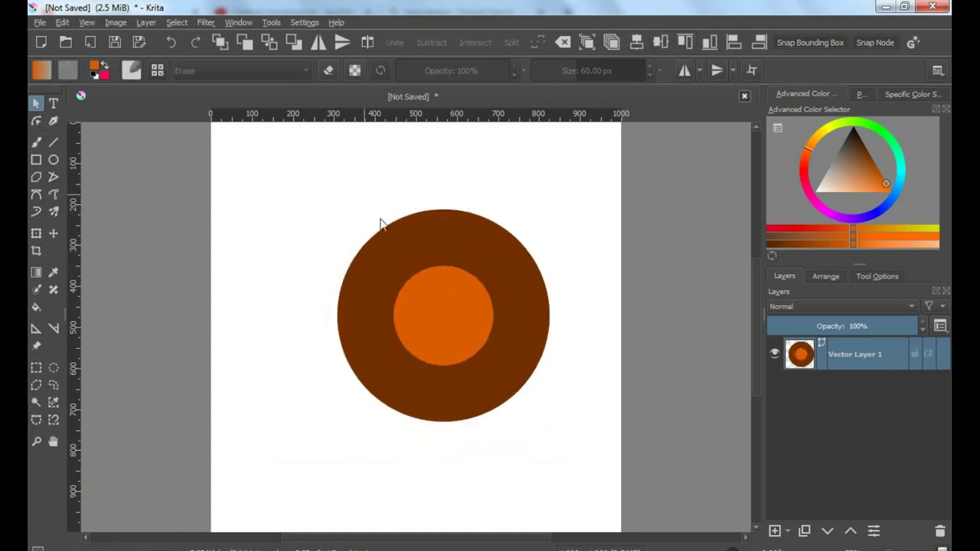
Subtract the orange circle from the brown one to leave a hollow ring.
{"action": "left_click", "coordinate": [438, 234]}
{"action": "left_click", "coordinate": [441, 285], "text": "shift"}
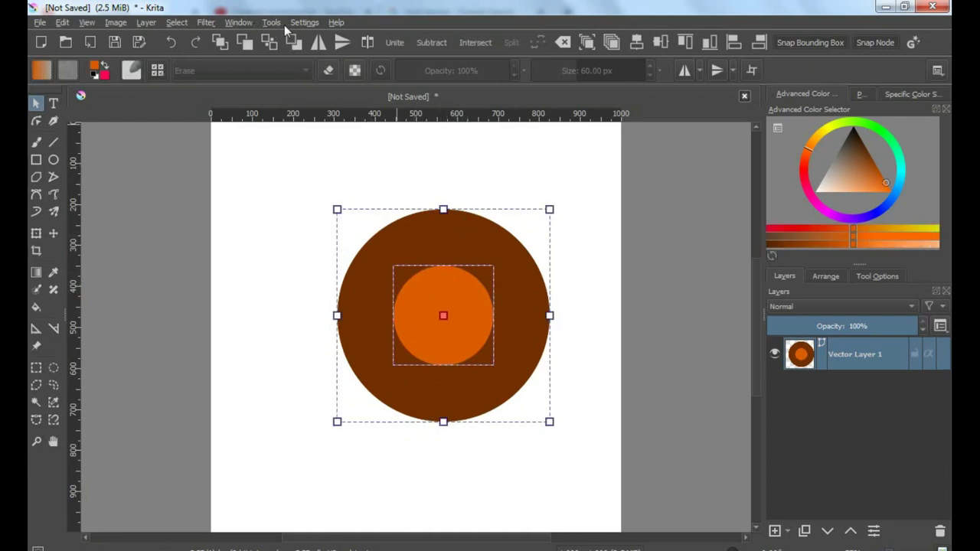
{"action": "left_click", "coordinate": [433, 44]}
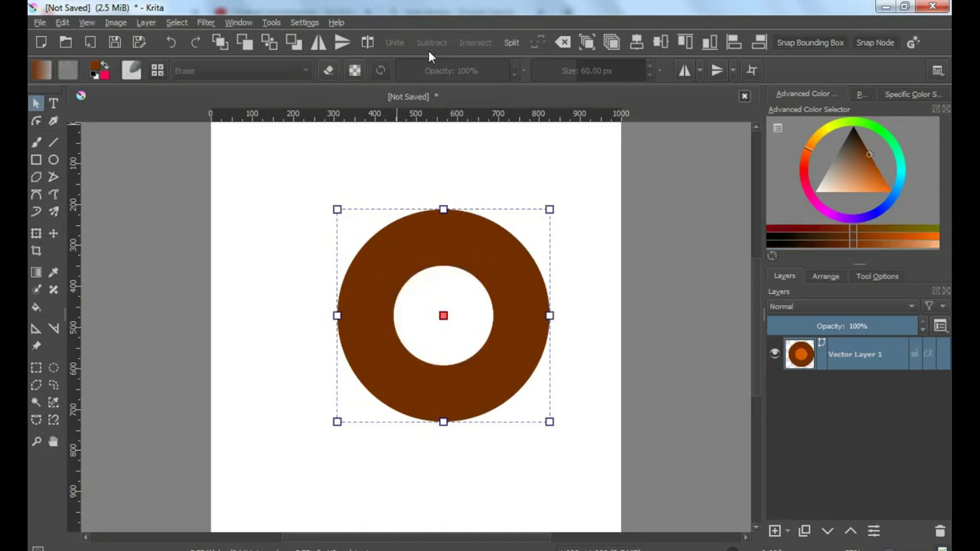
{"action": "left_click", "coordinate": [241, 178]}
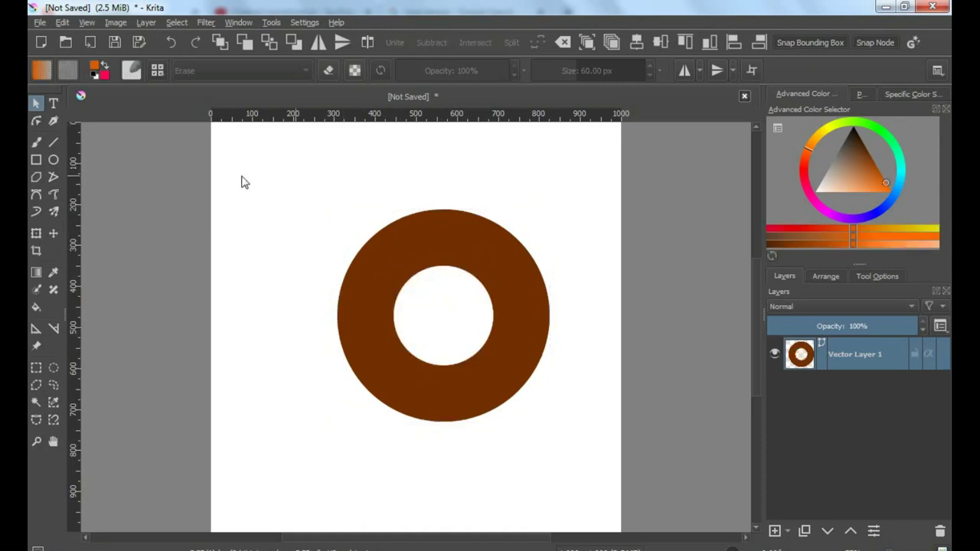
Draw a tall orange rectangle covering the ring's left half.
{"action": "left_click", "coordinate": [37, 159]}
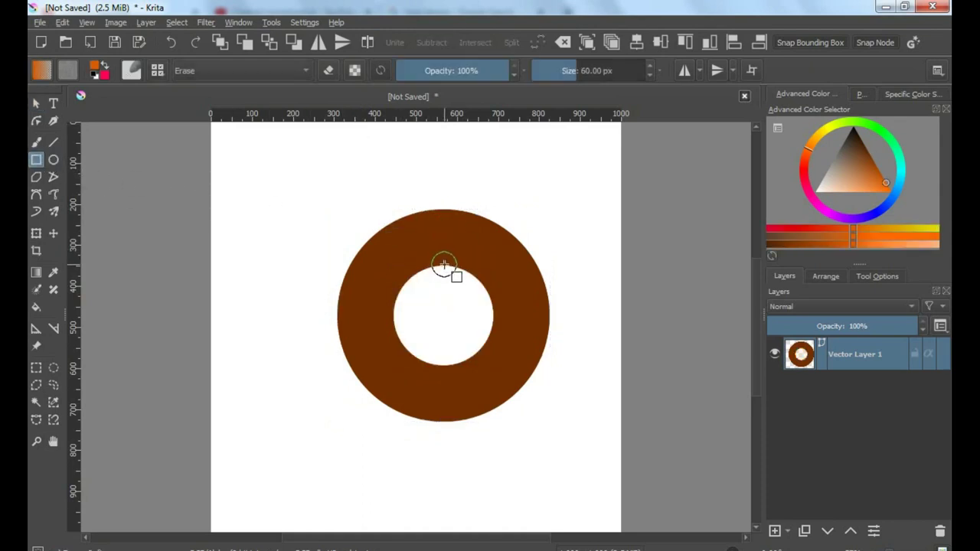
{"action": "left_click_drag", "start_coordinate": [444, 266], "coordinate": [319, 149]}
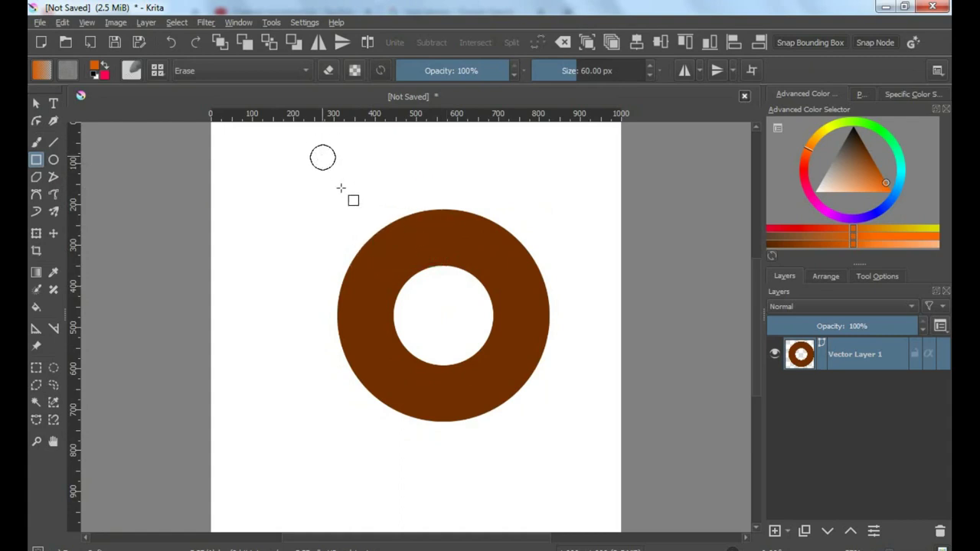
{"action": "left_click", "coordinate": [36, 102]}
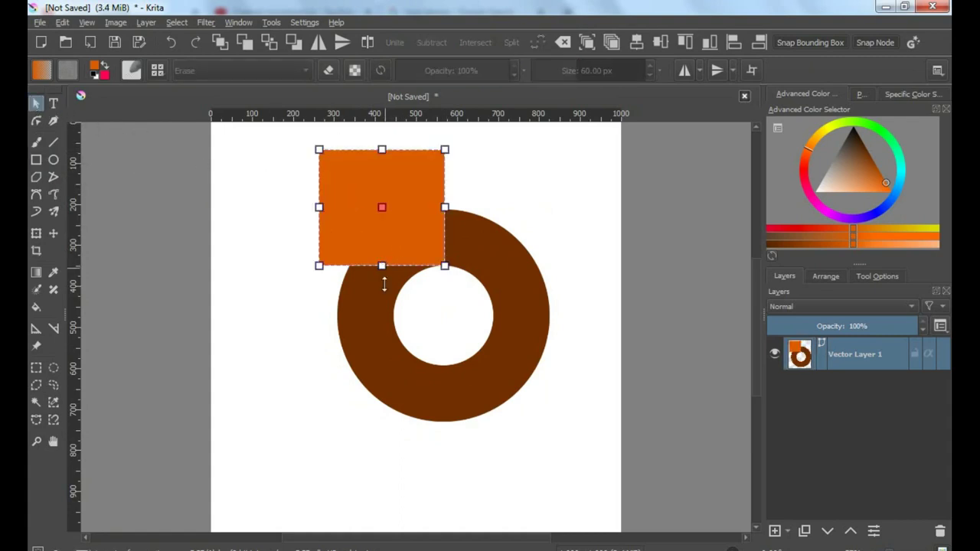
{"action": "left_click_drag", "start_coordinate": [384, 284], "coordinate": [391, 481]}
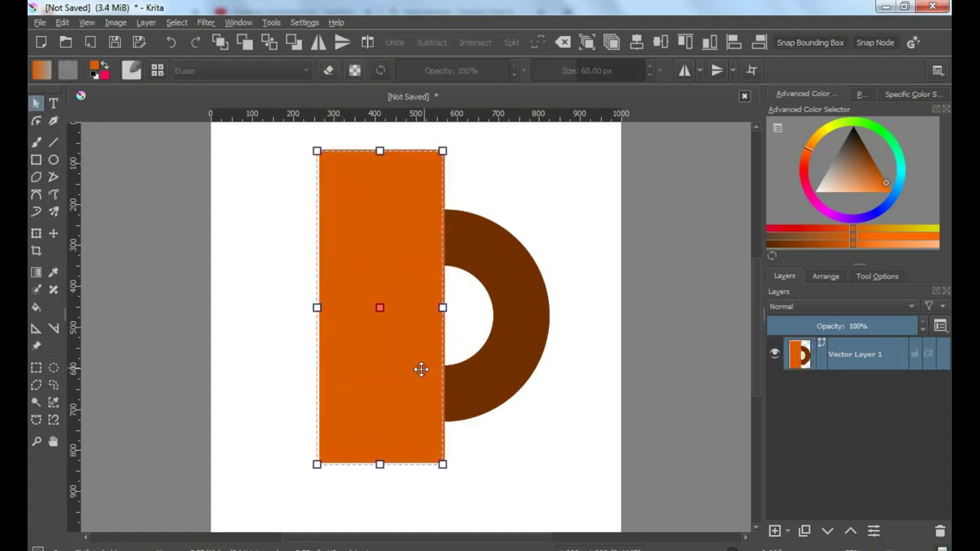
Subtract the rectangle from the ring, leaving a right-facing brown half-ring.
{"action": "left_click", "coordinate": [466, 258]}
{"action": "scroll", "coordinate": [463, 258], "scroll_direction": "up", "scroll_amount": 2}
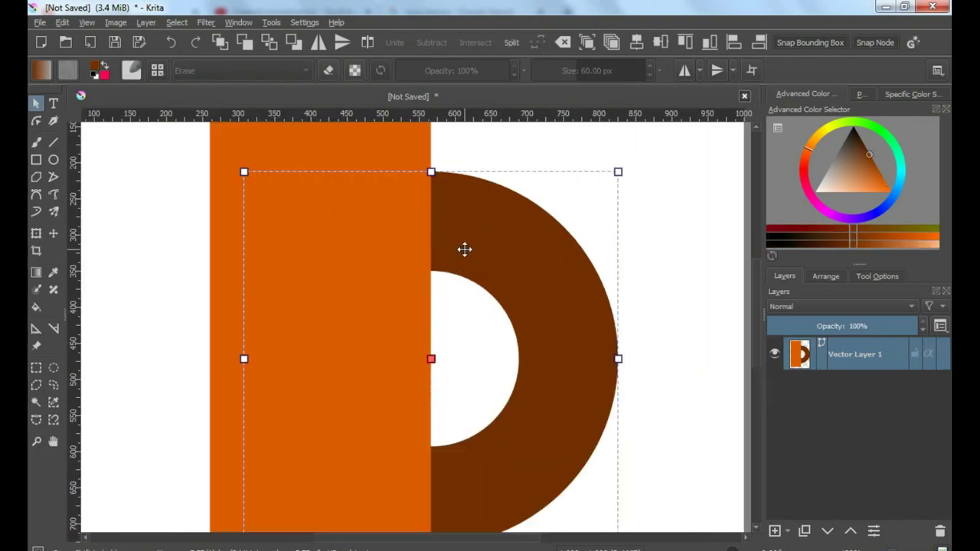
{"action": "key", "text": "Right"}
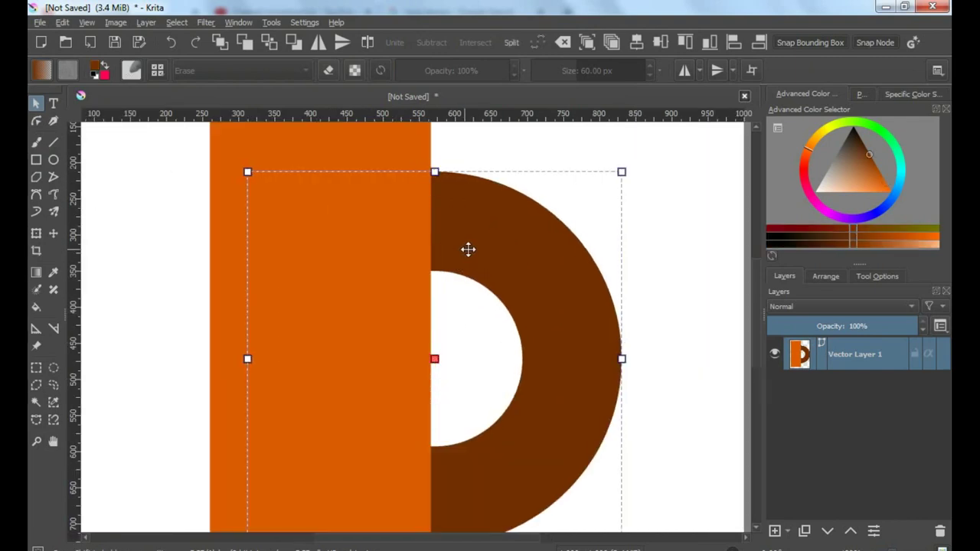
{"action": "key", "text": "Left"}
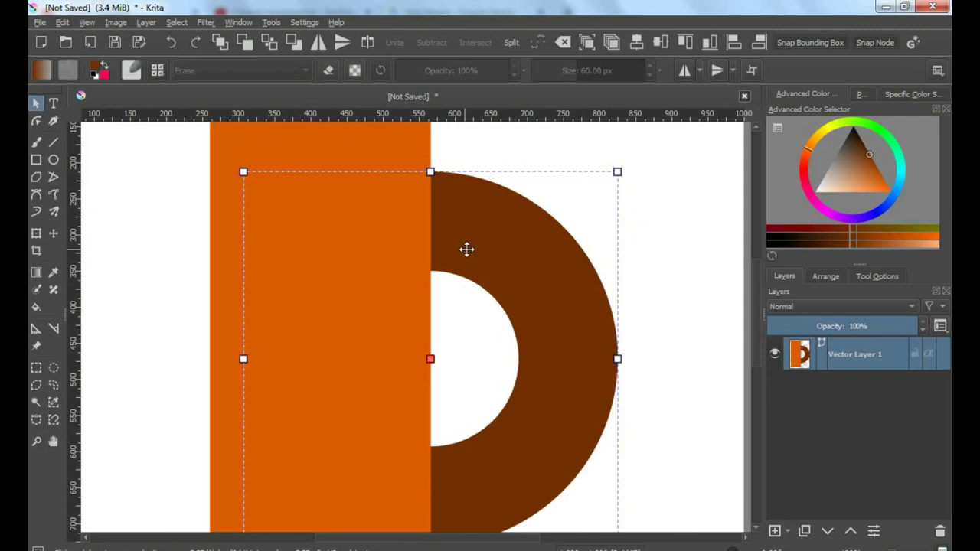
{"action": "scroll", "coordinate": [467, 249], "scroll_direction": "down", "scroll_amount": 1}
{"action": "scroll", "coordinate": [467, 249], "scroll_direction": "down", "scroll_amount": 1}
{"action": "left_click", "coordinate": [406, 192], "text": "shift"}
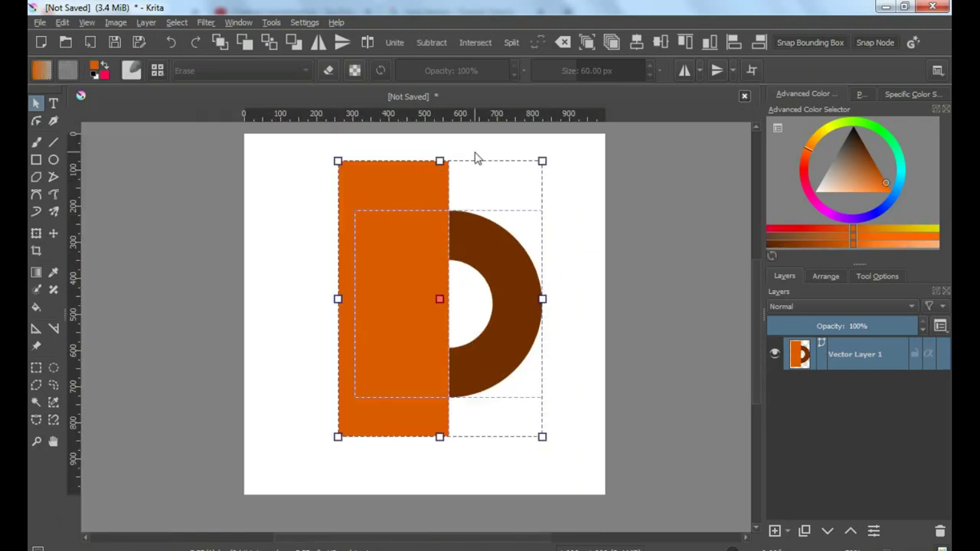
{"action": "left_click", "coordinate": [428, 43]}
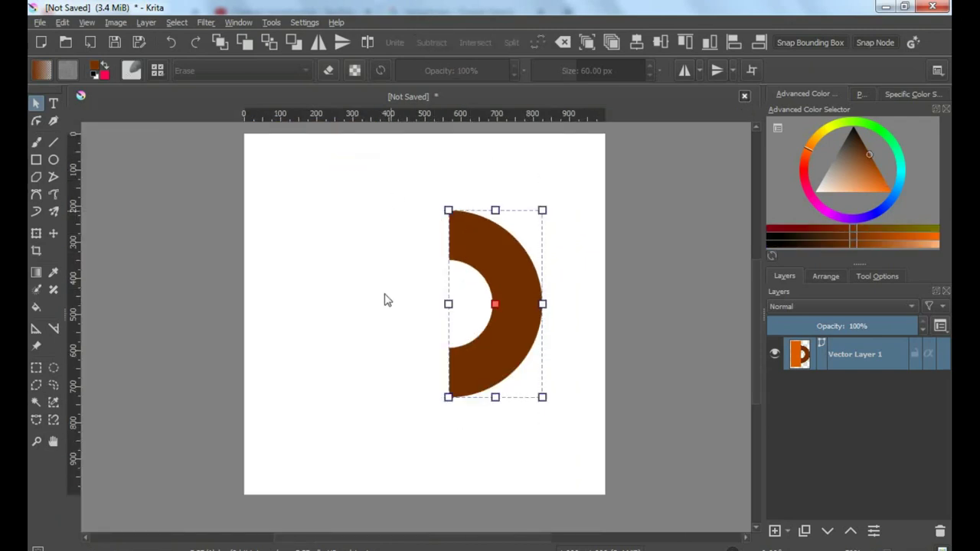
{"action": "left_click", "coordinate": [36, 159]}
Draw an orange bar leftward from the half-ring's top end and zoom in to check alignment.
{"action": "scroll", "coordinate": [441, 247], "scroll_direction": "up", "scroll_amount": 2}
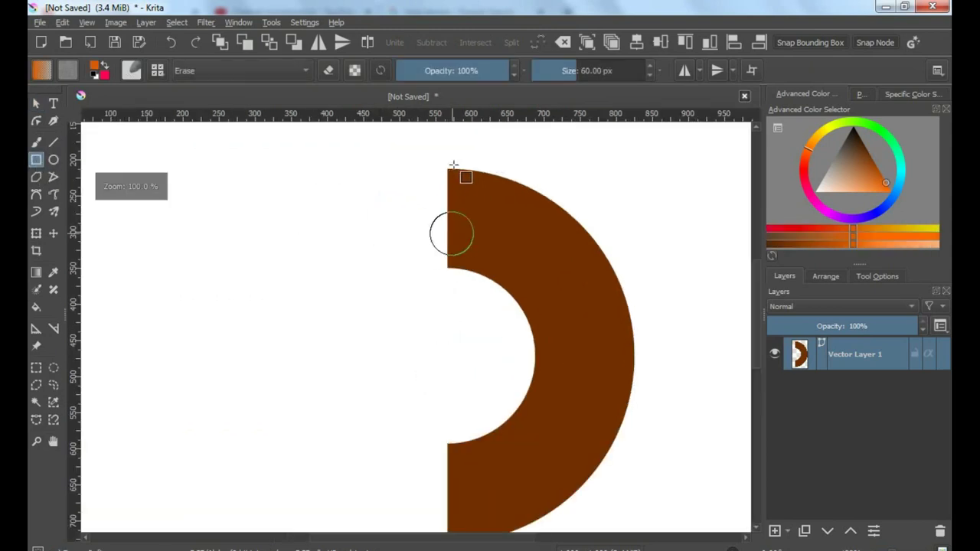
{"action": "mouse_move", "coordinate": [447, 168]}
{"action": "left_mouse_down"}
{"action": "mouse_move", "coordinate": [283, 264]}
{"action": "mouse_move", "coordinate": [220, 268]}
{"action": "left_mouse_up"}
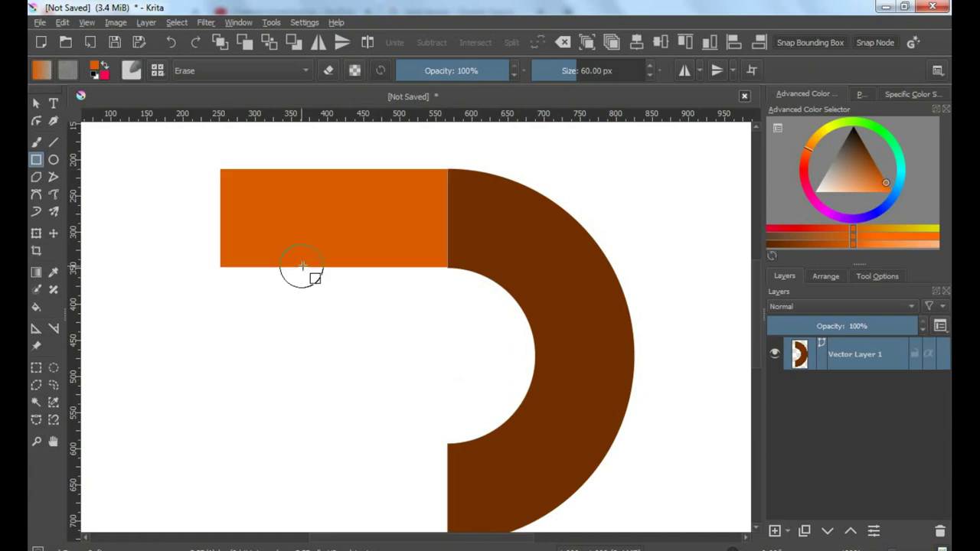
{"action": "scroll", "coordinate": [302, 274], "scroll_direction": "down", "scroll_amount": 2}
{"action": "scroll", "coordinate": [300, 273], "scroll_direction": "up", "scroll_amount": 3}
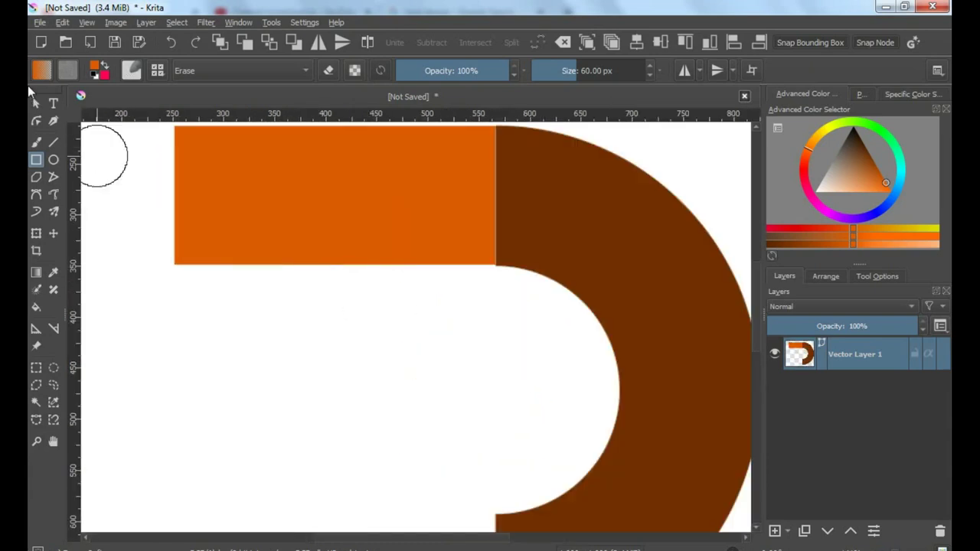
{"action": "left_click", "coordinate": [36, 103]}
{"action": "scroll", "coordinate": [507, 256], "scroll_direction": "up", "scroll_amount": 3}
{"action": "scroll", "coordinate": [462, 274], "scroll_direction": "up", "scroll_amount": 3}
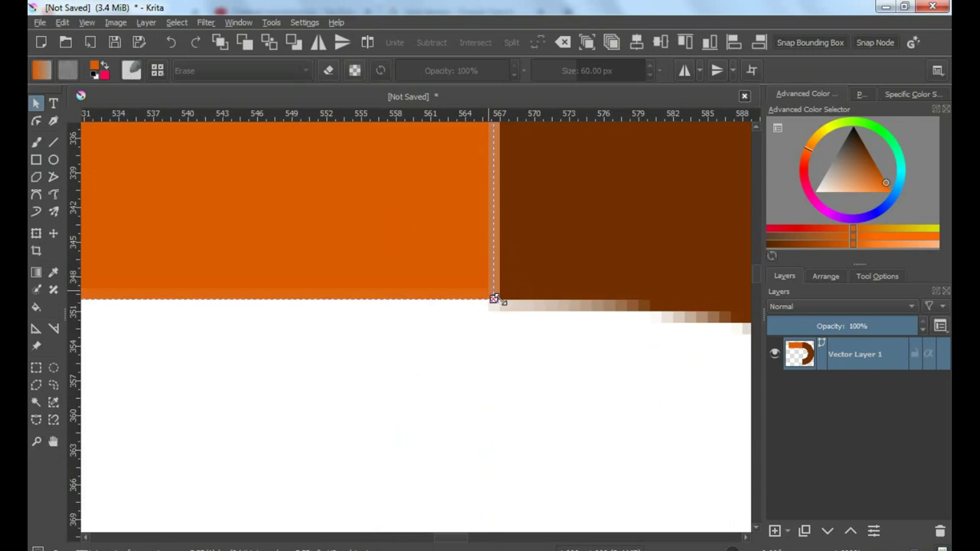
{"action": "scroll", "coordinate": [494, 298], "scroll_direction": "down", "scroll_amount": 2}
{"action": "scroll", "coordinate": [500, 297], "scroll_direction": "down", "scroll_amount": 3}
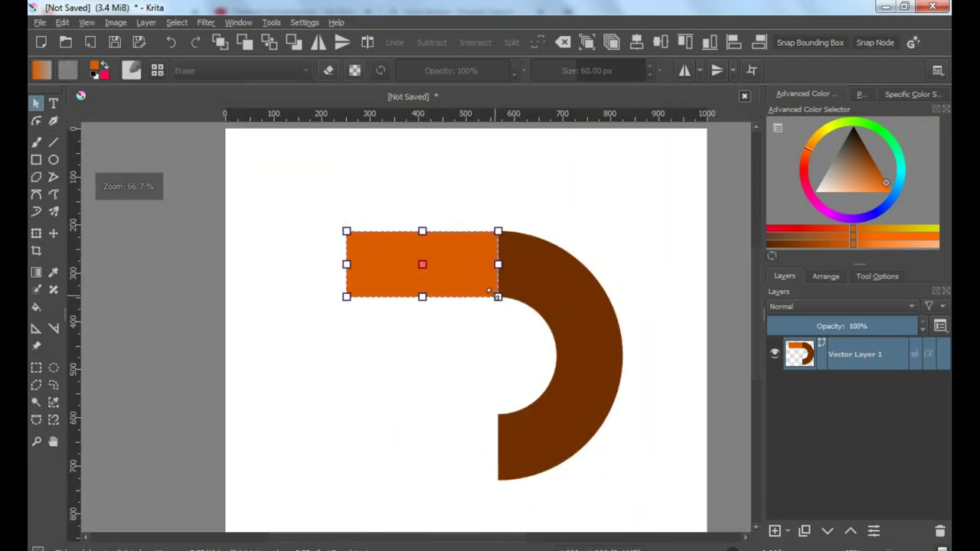
Copy-paste the orange bar, rotate the copy 90° upright, and place it below as a stem.
{"action": "right_click", "coordinate": [449, 279]}
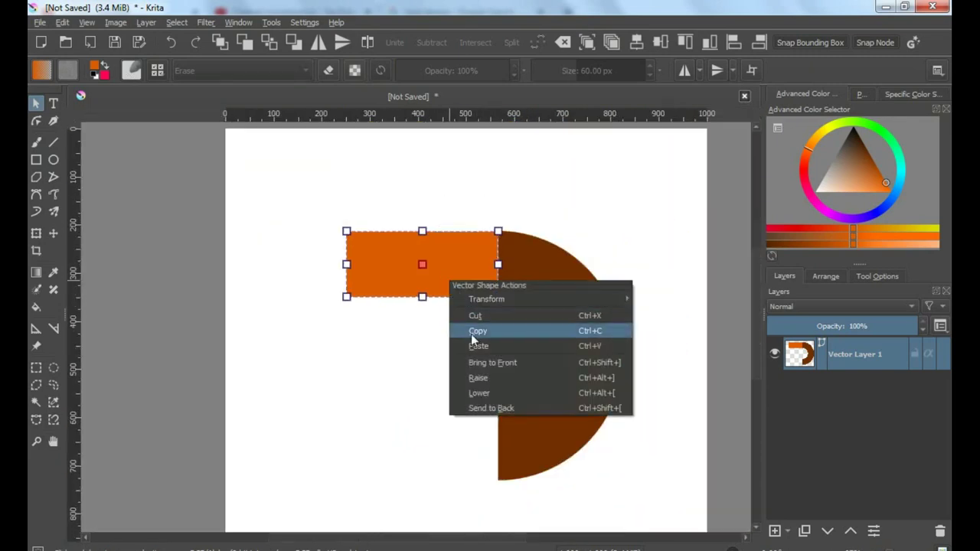
{"action": "right_click", "coordinate": [428, 347]}
{"action": "left_click", "coordinate": [459, 407]}
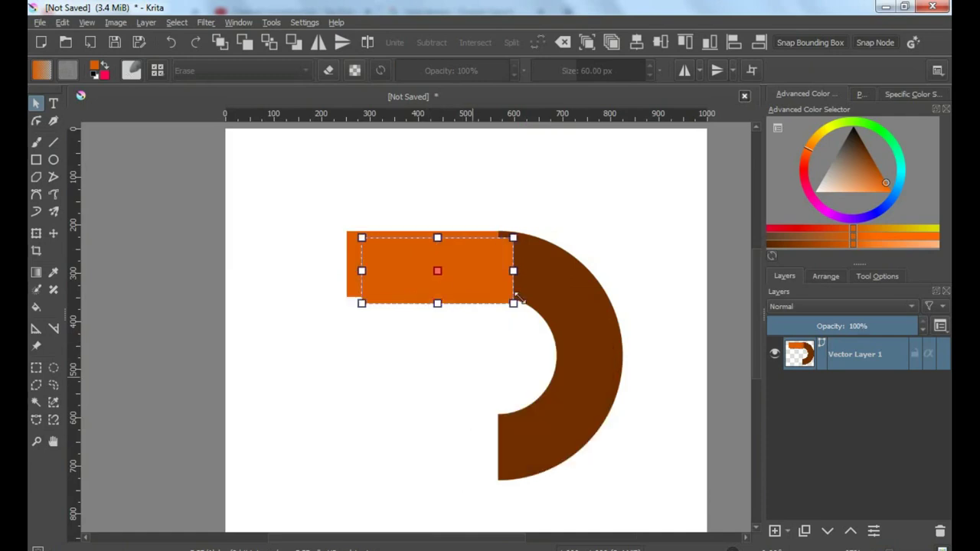
{"action": "left_click_drag", "start_coordinate": [519, 234], "coordinate": [494, 350]}
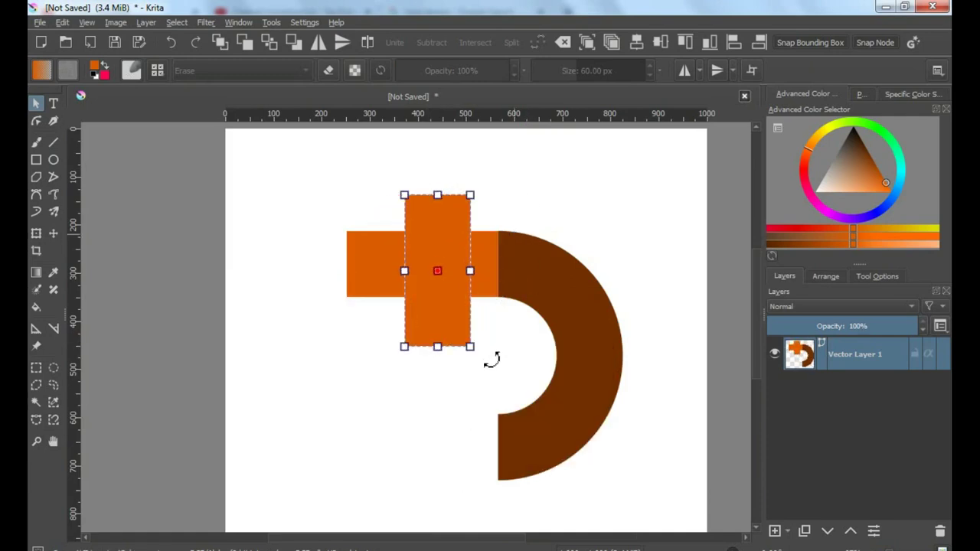
{"action": "left_click_drag", "start_coordinate": [446, 274], "coordinate": [405, 409]}
{"action": "left_click_drag", "start_coordinate": [465, 396], "coordinate": [437, 281]}
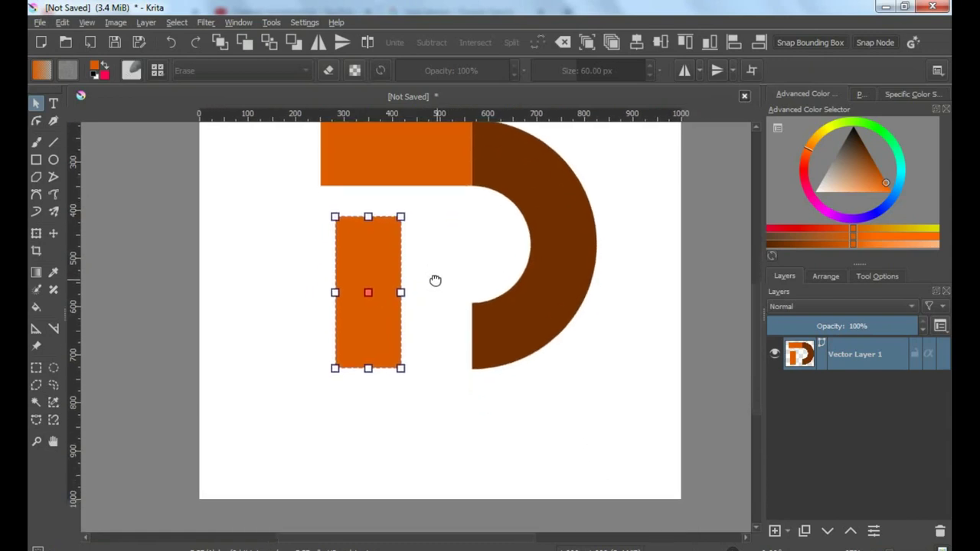
{"action": "left_click", "coordinate": [35, 177]}
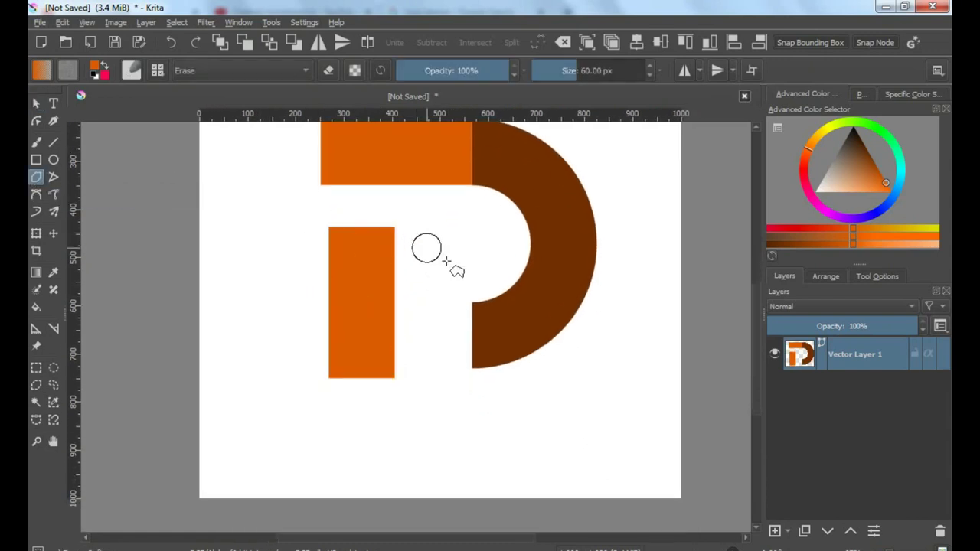
Draw a three-point orange triangle at lower right, its apex inside the half-ring's opening.
{"action": "left_click", "coordinate": [488, 266]}
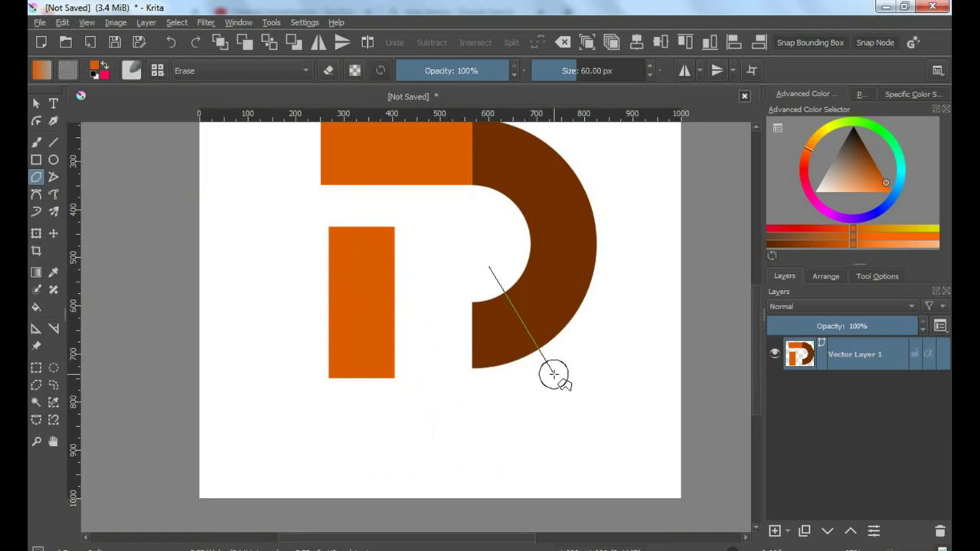
{"action": "left_click", "coordinate": [554, 374]}
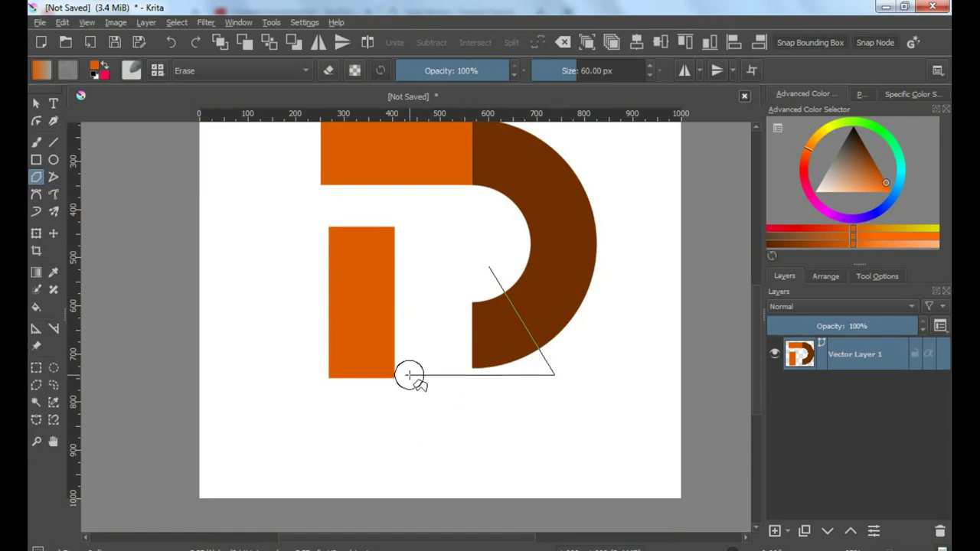
{"action": "left_click", "coordinate": [409, 374]}
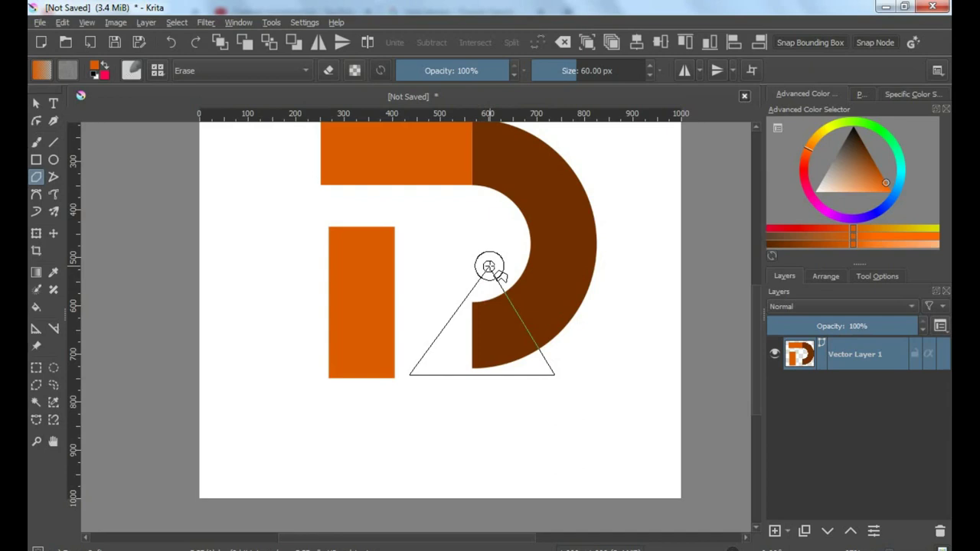
{"action": "left_click", "coordinate": [488, 267]}
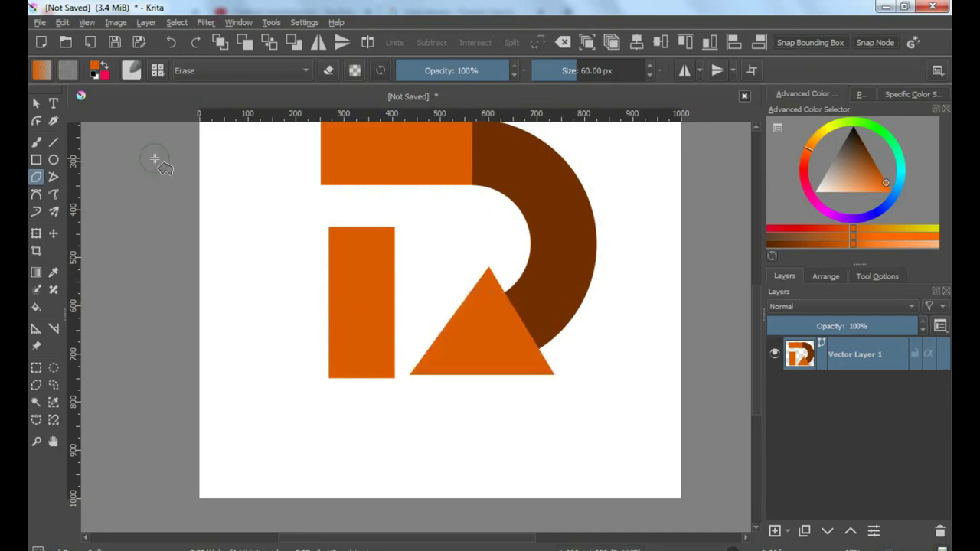
Enlarge the orange triangle about its centre and shift it up slightly.
{"action": "left_click", "coordinate": [36, 103]}
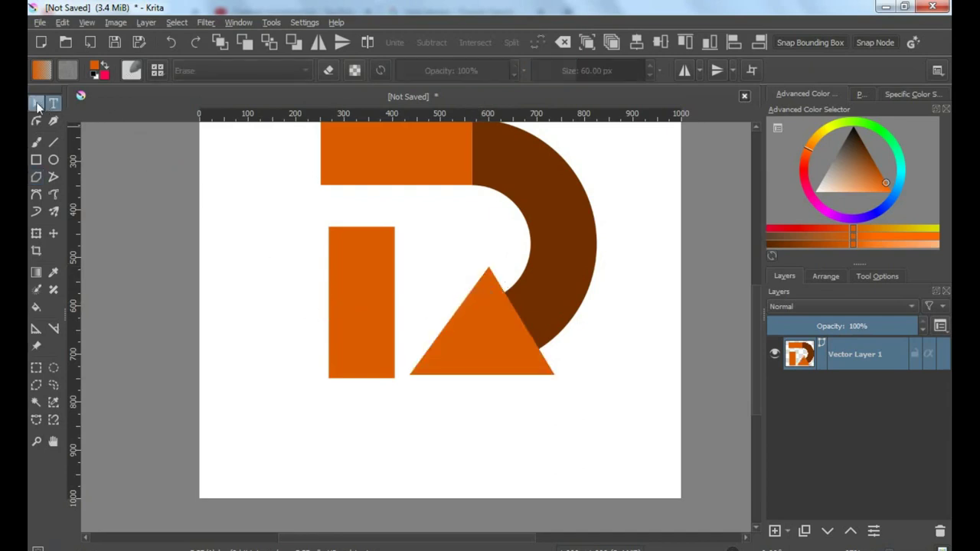
{"action": "left_click", "coordinate": [484, 347]}
{"action": "left_click_drag", "start_coordinate": [555, 321], "coordinate": [579, 315]}
{"action": "scroll", "coordinate": [532, 335], "scroll_direction": "up", "scroll_amount": 1, "text": "ctrl"}
{"action": "left_click_drag", "start_coordinate": [492, 357], "coordinate": [486, 352]}
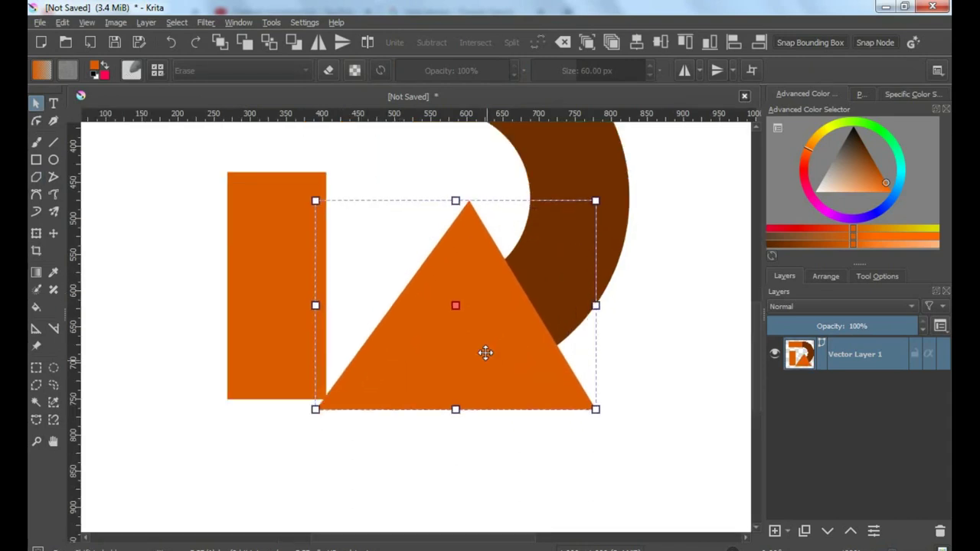
{"action": "scroll", "coordinate": [260, 367], "scroll_direction": "down", "scroll_amount": 2, "text": "ctrl"}
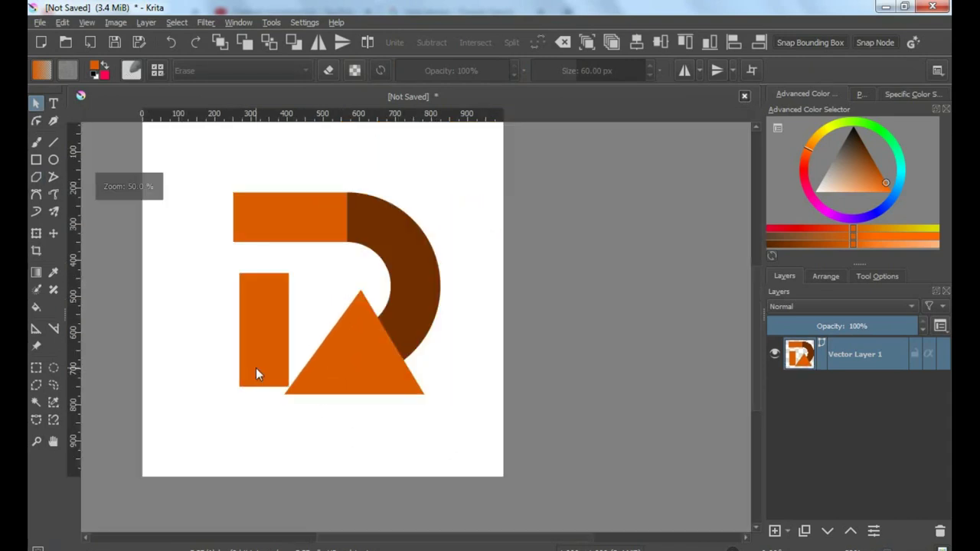
Reposition the stem and stretch its top up toward the bar as a slanted bar.
{"action": "left_click_drag", "start_coordinate": [256, 367], "coordinate": [233, 372]}
{"action": "left_click", "coordinate": [345, 380], "text": "shift"}
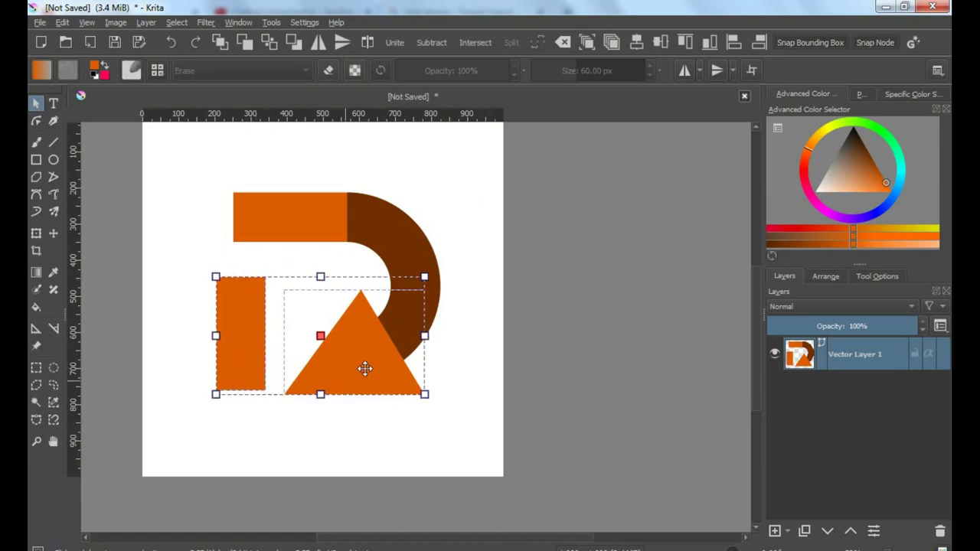
{"action": "left_click", "coordinate": [563, 233]}
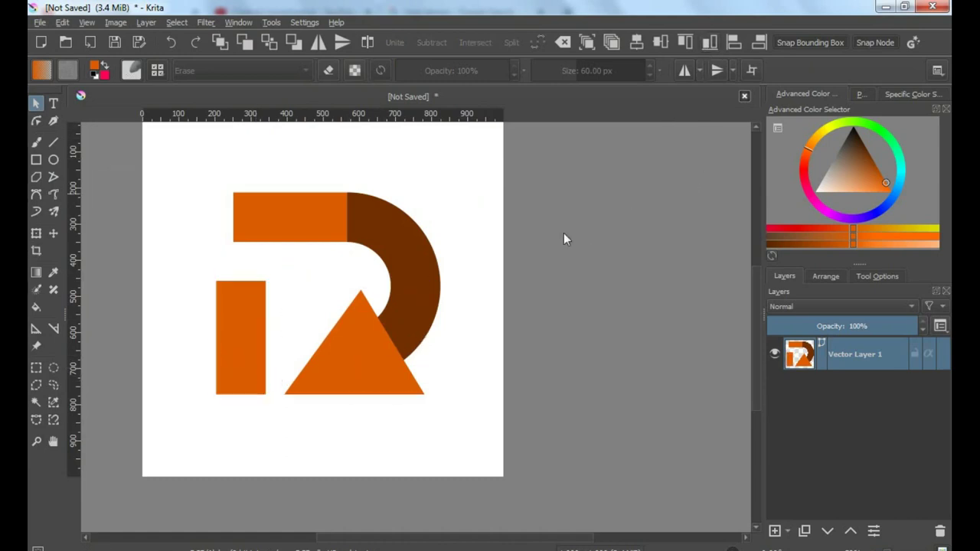
{"action": "scroll", "coordinate": [249, 337], "scroll_direction": "up", "scroll_amount": 2, "text": "ctrl"}
{"action": "left_click", "coordinate": [249, 337]}
{"action": "mouse_move", "coordinate": [235, 228]}
{"action": "left_mouse_down"}
{"action": "mouse_move", "coordinate": [253, 167]}
{"action": "mouse_move", "coordinate": [460, 191]}
{"action": "mouse_move", "coordinate": [387, 202]}
{"action": "left_mouse_up"}
Duplicate the slanted stem and move the copy up over the top bar's left end.
{"action": "scroll", "coordinate": [387, 202], "scroll_direction": "down", "scroll_amount": 2}
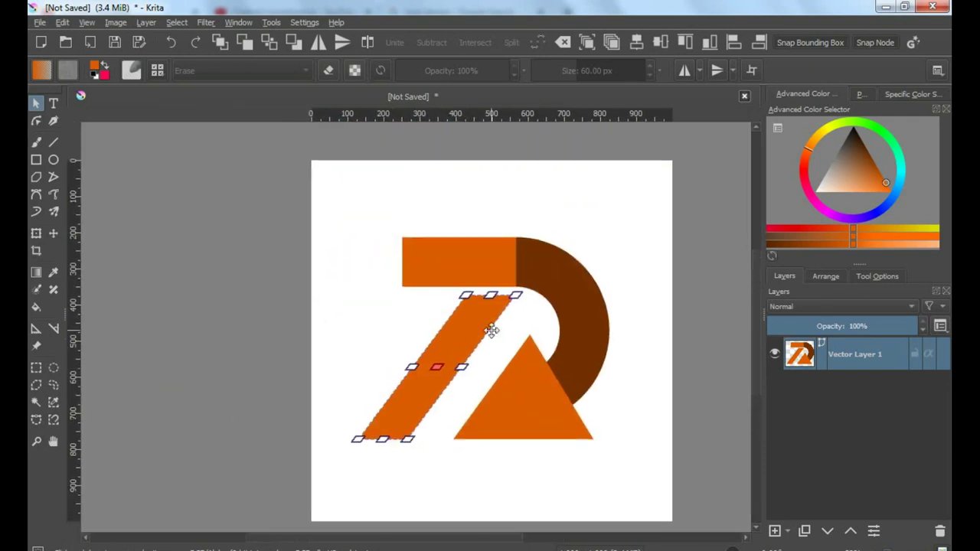
{"action": "right_click", "coordinate": [466, 329]}
{"action": "left_click", "coordinate": [494, 377]}
{"action": "right_click", "coordinate": [416, 323]}
{"action": "left_click", "coordinate": [444, 386]}
{"action": "mouse_move", "coordinate": [464, 357]}
{"action": "left_mouse_down"}
{"action": "mouse_move", "coordinate": [411, 263]}
{"action": "mouse_move", "coordinate": [414, 241]}
{"action": "left_mouse_up"}
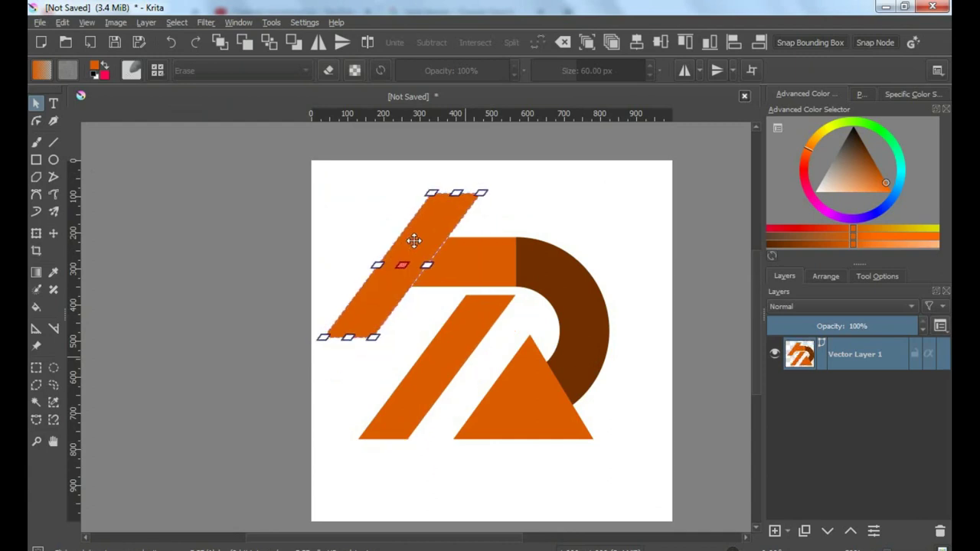
Subtract the slanted copy from the top bar, leaving a diagonal cut.
{"action": "left_click", "coordinate": [411, 308]}
{"action": "scroll", "coordinate": [413, 302], "scroll_direction": "up", "scroll_amount": 5}
{"action": "left_click", "coordinate": [304, 294]}
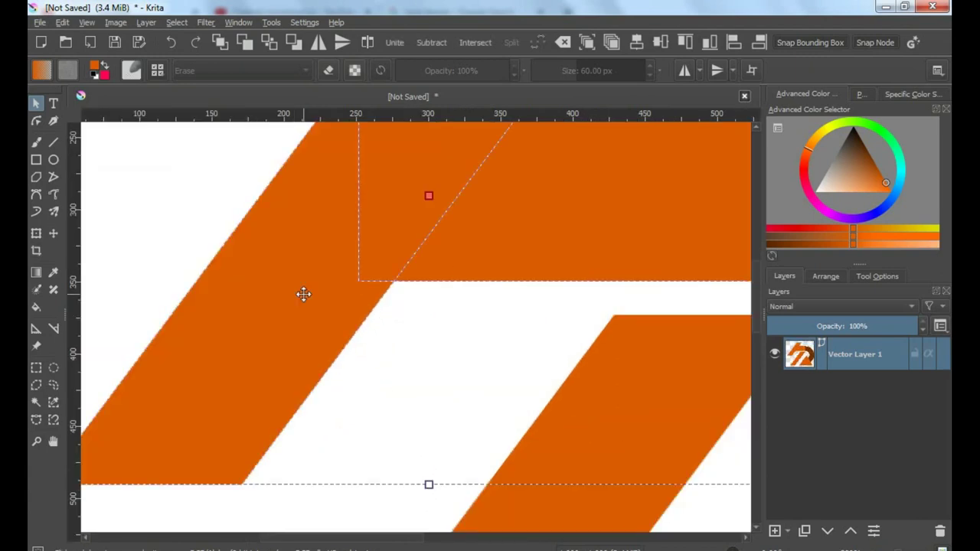
{"action": "left_click", "coordinate": [436, 45]}
{"action": "scroll", "coordinate": [411, 295], "scroll_direction": "down", "scroll_amount": 5}
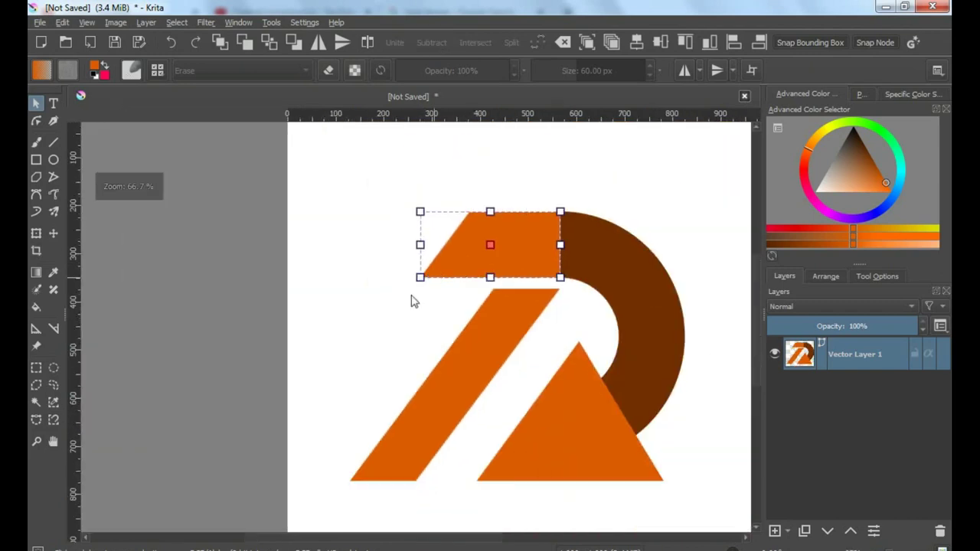
Drag the top bar's left corner nodes further left.
{"action": "left_click", "coordinate": [411, 295]}
{"action": "double_click", "coordinate": [453, 263]}
{"action": "mouse_move", "coordinate": [391, 307]}
{"action": "left_mouse_down"}
{"action": "mouse_move", "coordinate": [484, 188]}
{"action": "mouse_move", "coordinate": [420, 214]}
{"action": "left_mouse_up"}
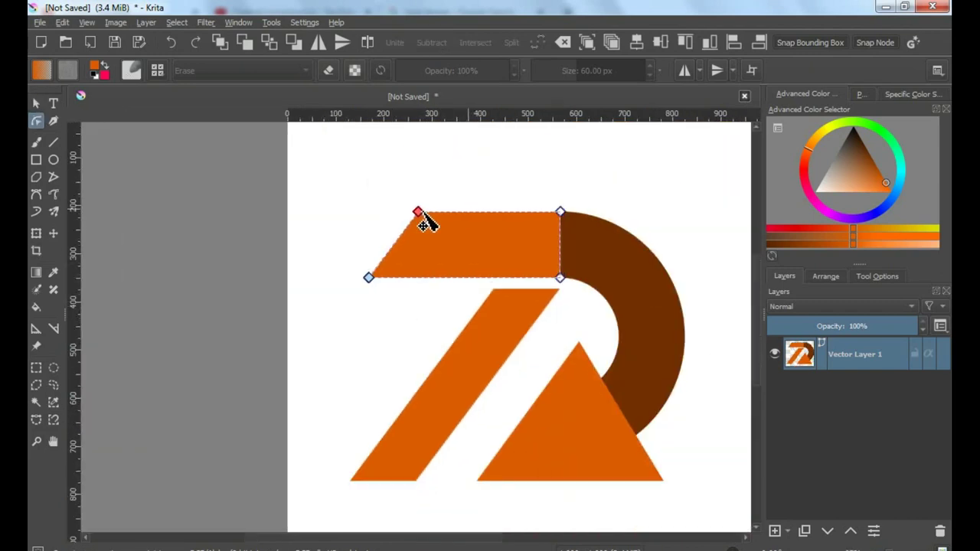
Unite the top bar and brown arc into one shape, then select the diagonal stem.
{"action": "left_click", "coordinate": [36, 103]}
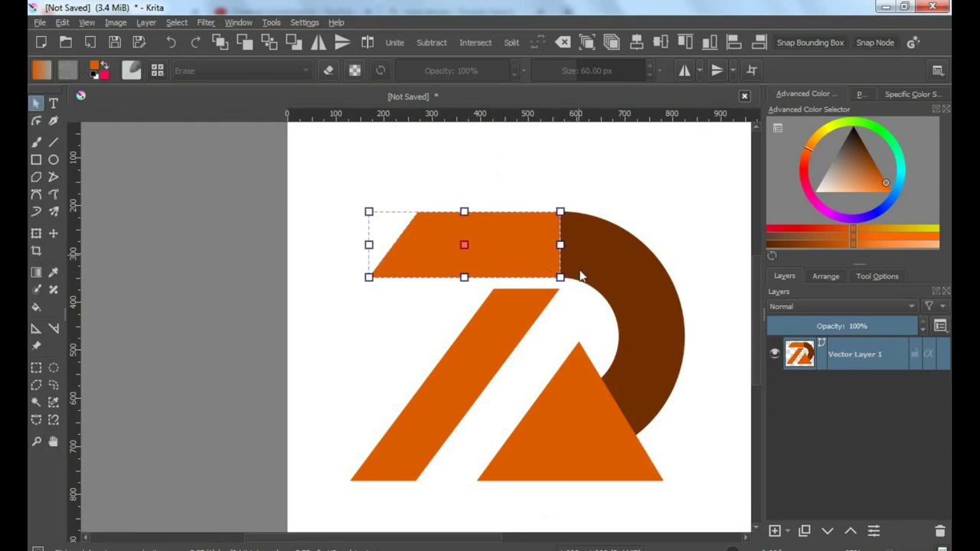
{"action": "left_click", "coordinate": [603, 269], "text": "shift"}
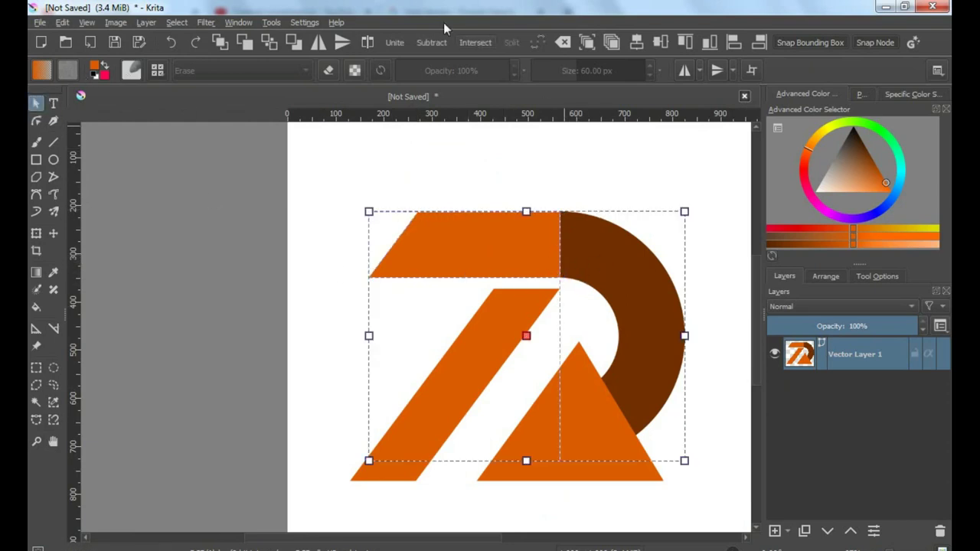
{"action": "left_click", "coordinate": [394, 43]}
{"action": "left_click", "coordinate": [666, 187]}
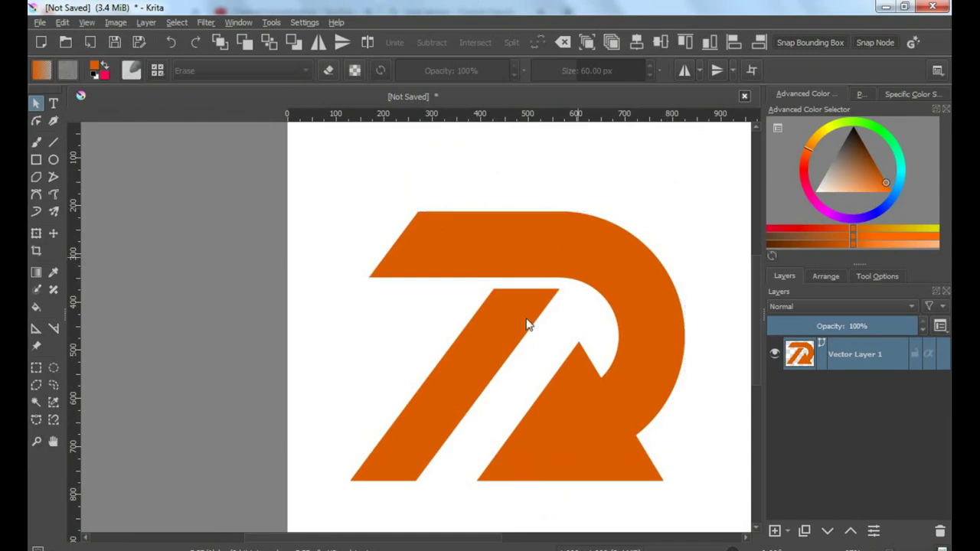
{"action": "scroll", "coordinate": [490, 375], "scroll_direction": "down", "scroll_amount": 1}
{"action": "scroll", "coordinate": [479, 369], "scroll_direction": "up", "scroll_amount": 1}
{"action": "left_click", "coordinate": [479, 368]}
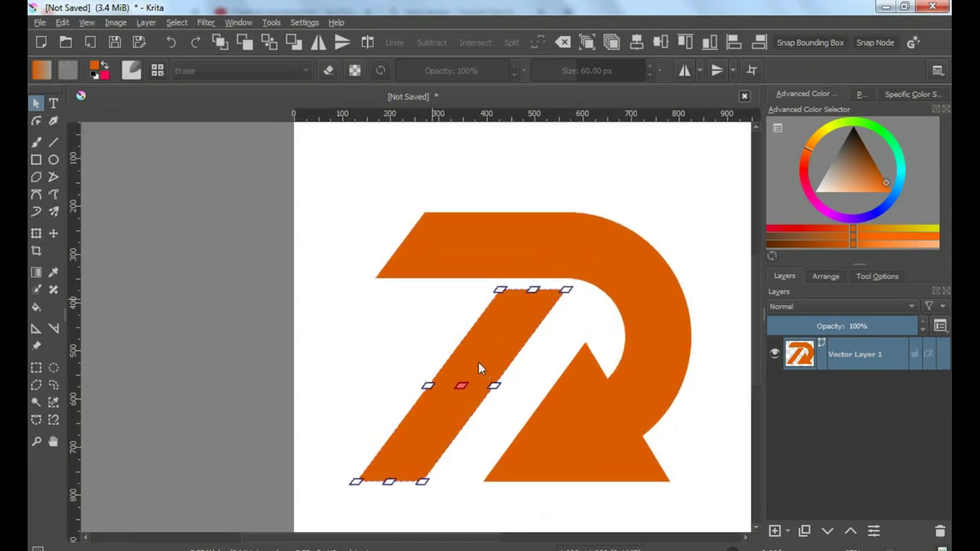
Convert the stem to a path, pull its two left corners leftward, and darken its fill.
{"action": "left_click", "coordinate": [35, 123]}
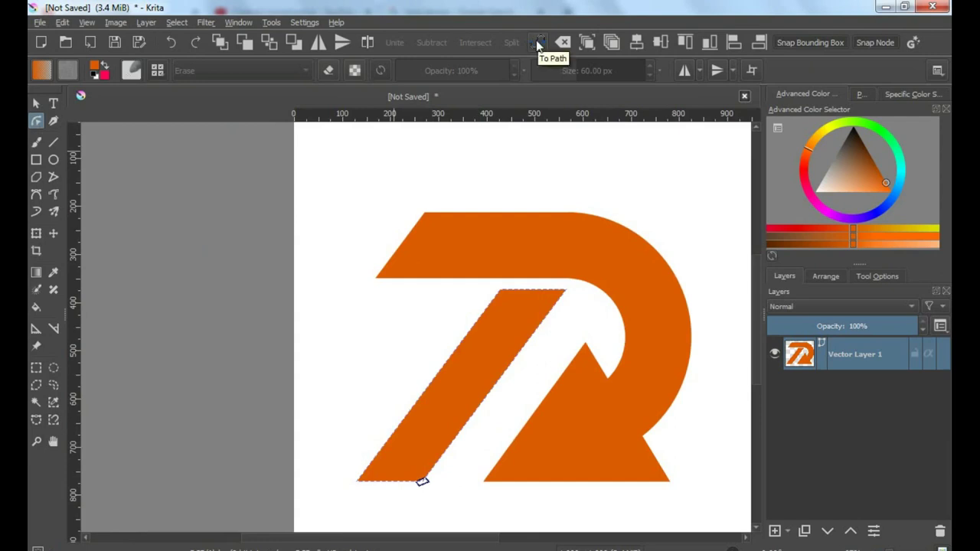
{"action": "left_click", "coordinate": [536, 40]}
{"action": "left_click_drag", "start_coordinate": [334, 494], "coordinate": [374, 445]}
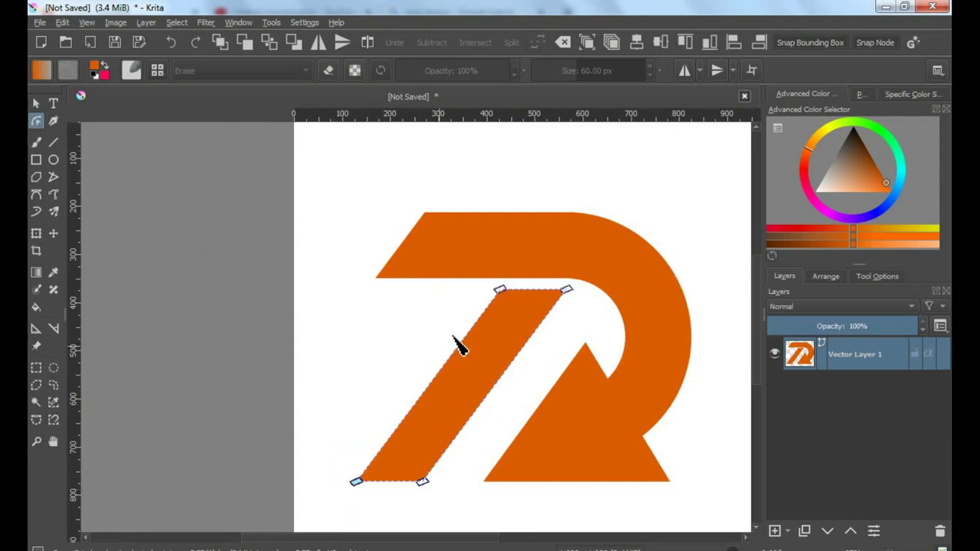
{"action": "left_click_drag", "start_coordinate": [468, 186], "coordinate": [511, 298]}
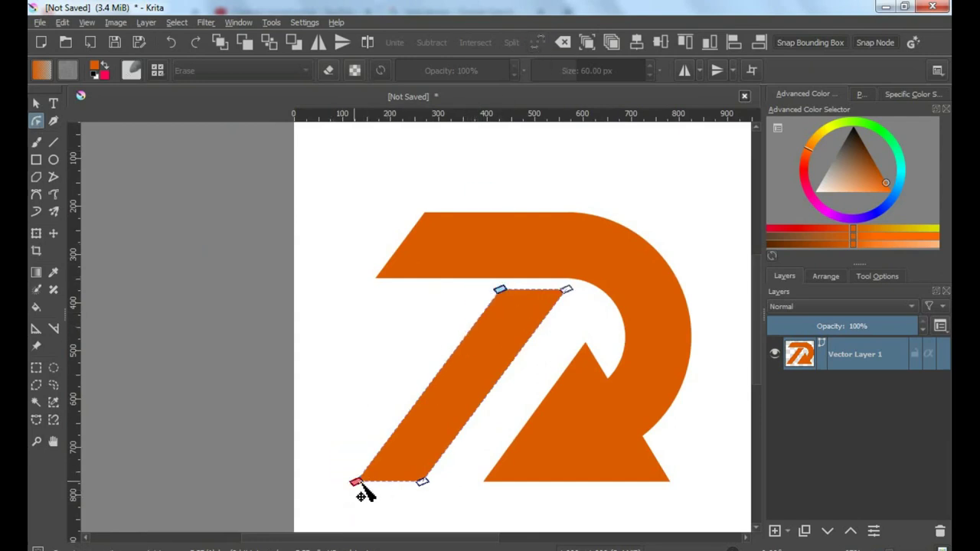
{"action": "left_click_drag", "start_coordinate": [356, 484], "coordinate": [340, 483]}
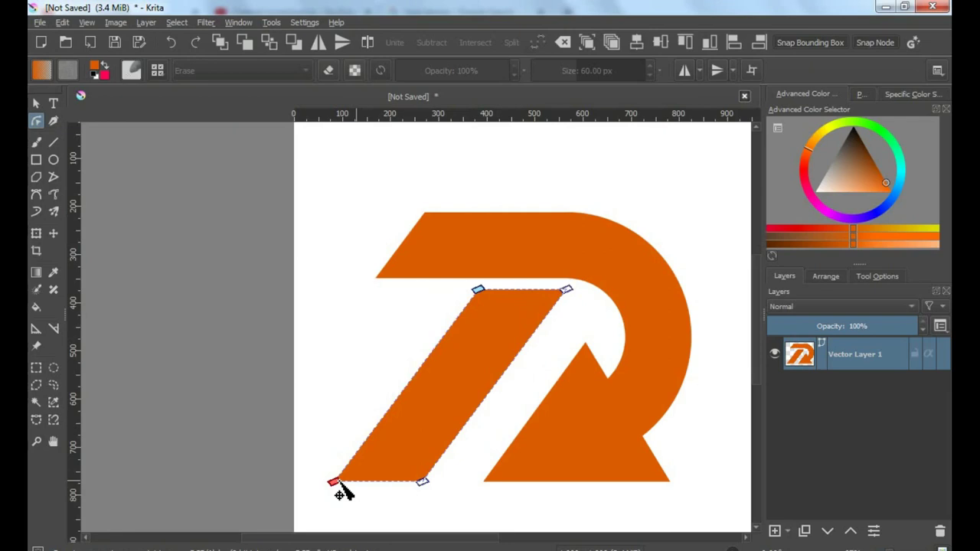
{"action": "left_click", "coordinate": [36, 102]}
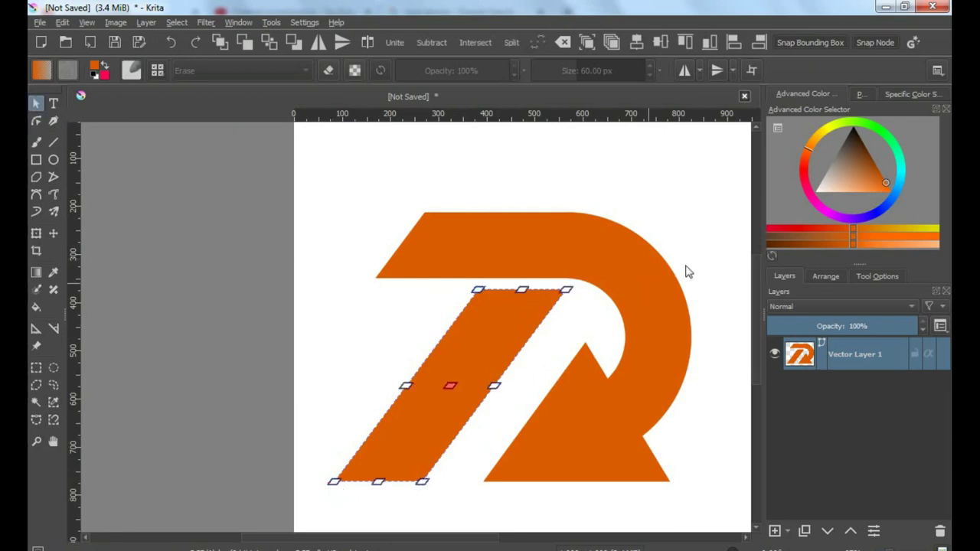
{"action": "mouse_move", "coordinate": [861, 170]}
{"action": "left_mouse_down"}
{"action": "mouse_move", "coordinate": [876, 149]}
{"action": "mouse_move", "coordinate": [869, 153]}
{"action": "left_mouse_up"}
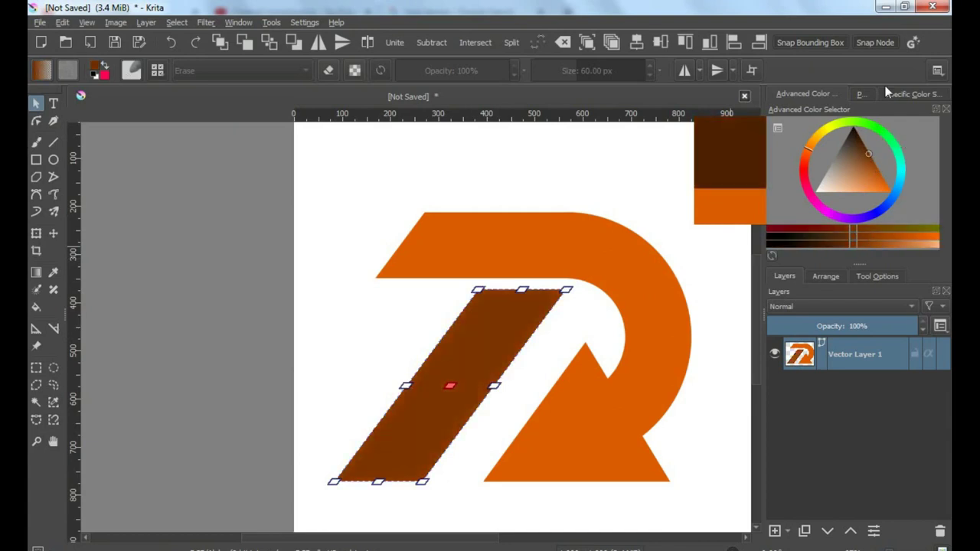
Make the diagonal stem's fill solid black.
{"action": "key", "text": "d"}
{"action": "left_click", "coordinate": [559, 180]}
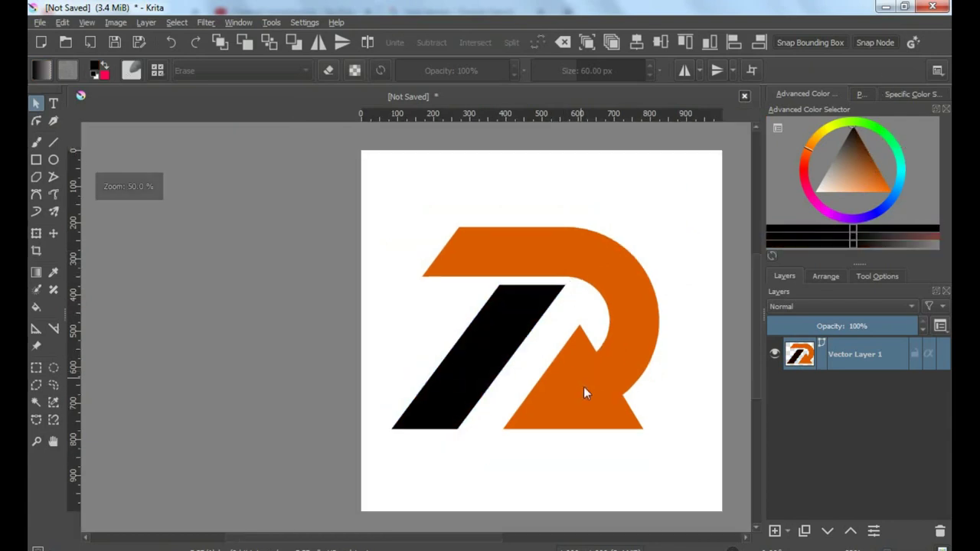
{"action": "scroll", "coordinate": [584, 389], "scroll_direction": "up", "scroll_amount": 1}
Recolour the triangle to a brighter, vivid yellow-orange.
{"action": "left_click", "coordinate": [586, 391]}
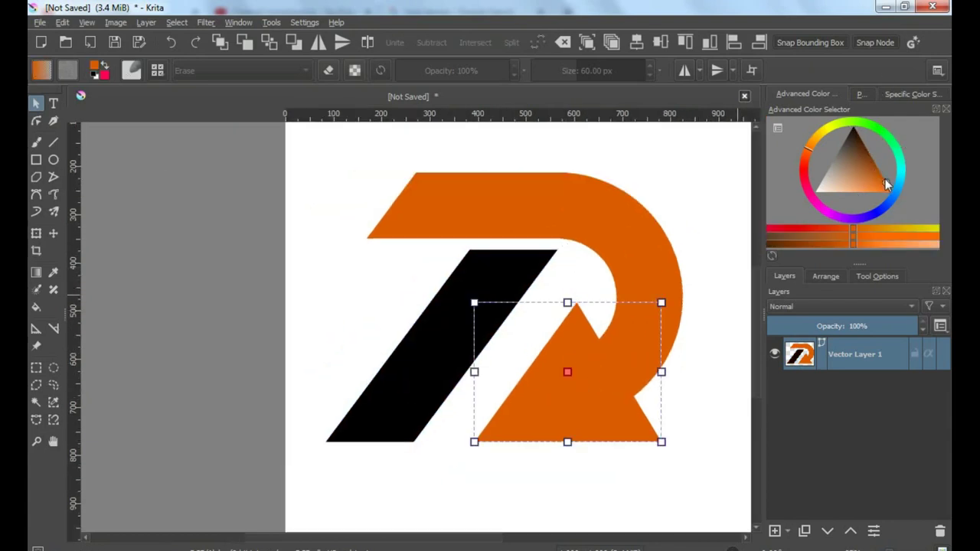
{"action": "left_click", "coordinate": [813, 139]}
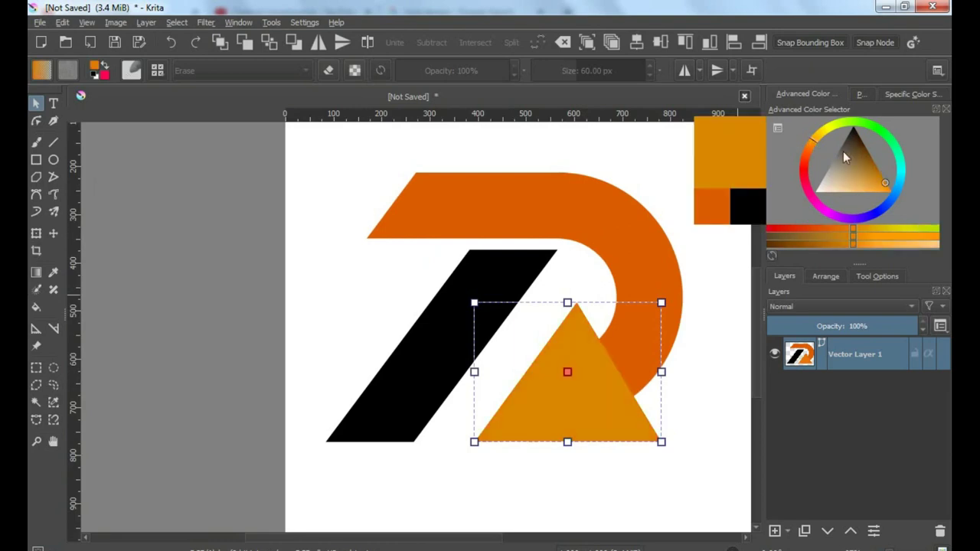
{"action": "left_click_drag", "start_coordinate": [887, 192], "coordinate": [908, 208]}
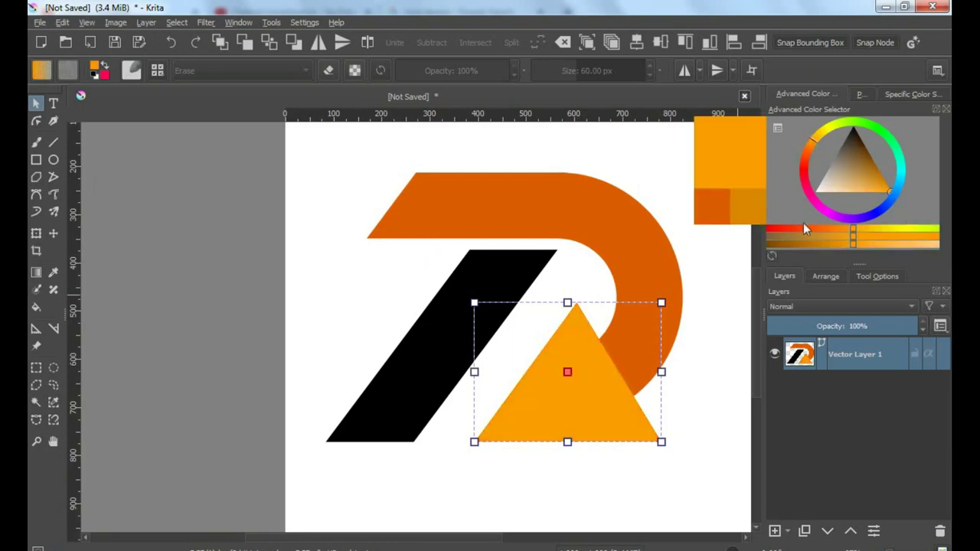
{"action": "left_click", "coordinate": [653, 187]}
Select every piece of the logo with a selection box.
{"action": "scroll", "coordinate": [642, 257], "scroll_direction": "down", "scroll_amount": 1}
{"action": "scroll", "coordinate": [597, 278], "scroll_direction": "down", "scroll_amount": 1}
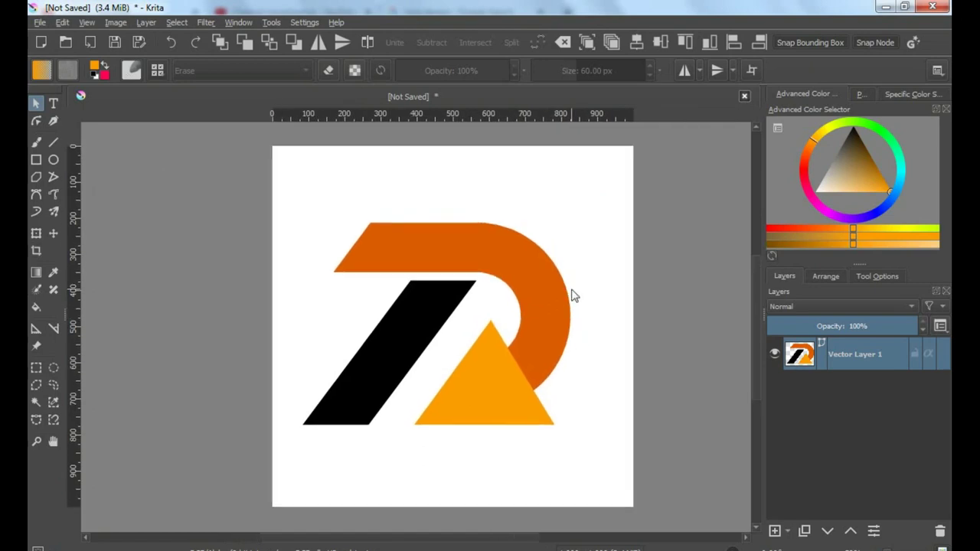
{"action": "left_click_drag", "start_coordinate": [200, 170], "coordinate": [647, 461]}
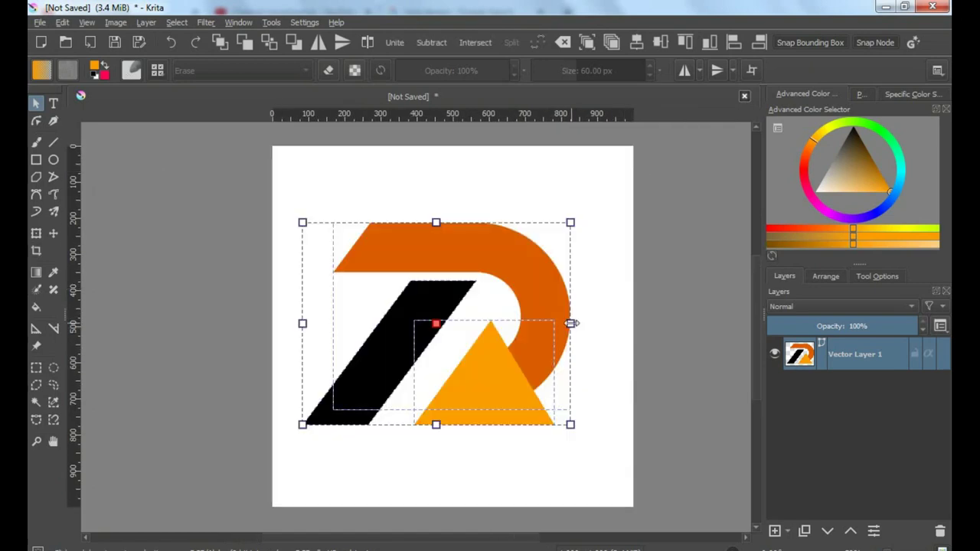
Shrink the logo slightly, group its pieces, and align the group centrally on the canvas.
{"action": "left_click_drag", "start_coordinate": [571, 323], "coordinate": [534, 324]}
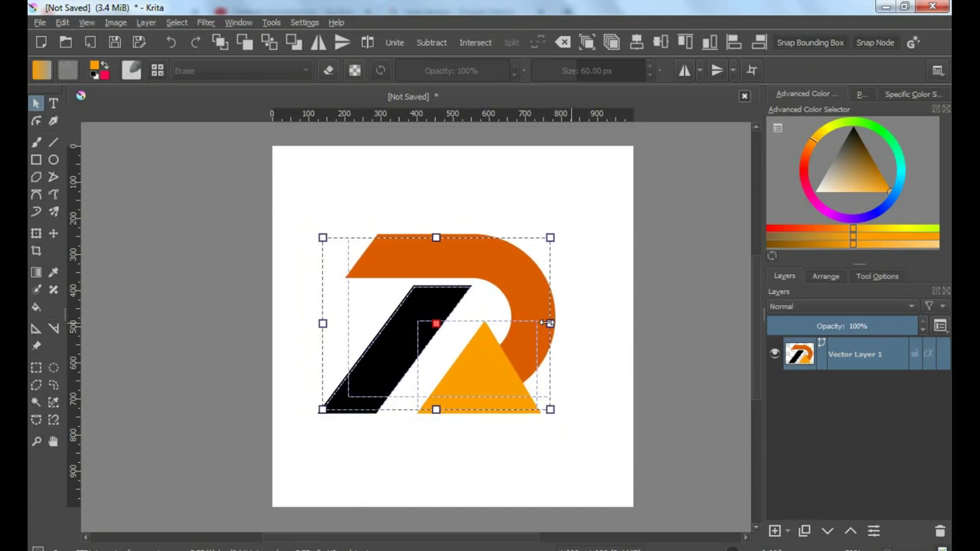
{"action": "left_click", "coordinate": [584, 44]}
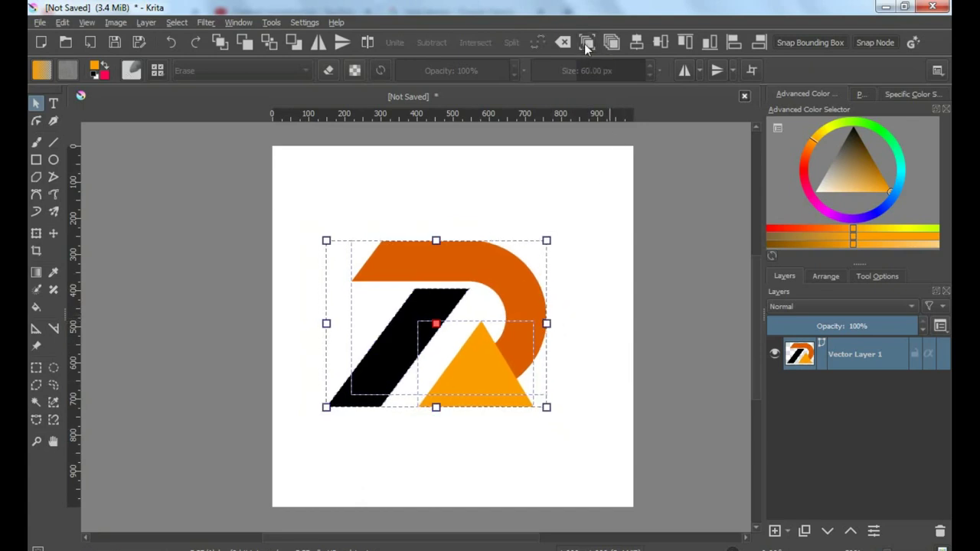
{"action": "left_click", "coordinate": [633, 44]}
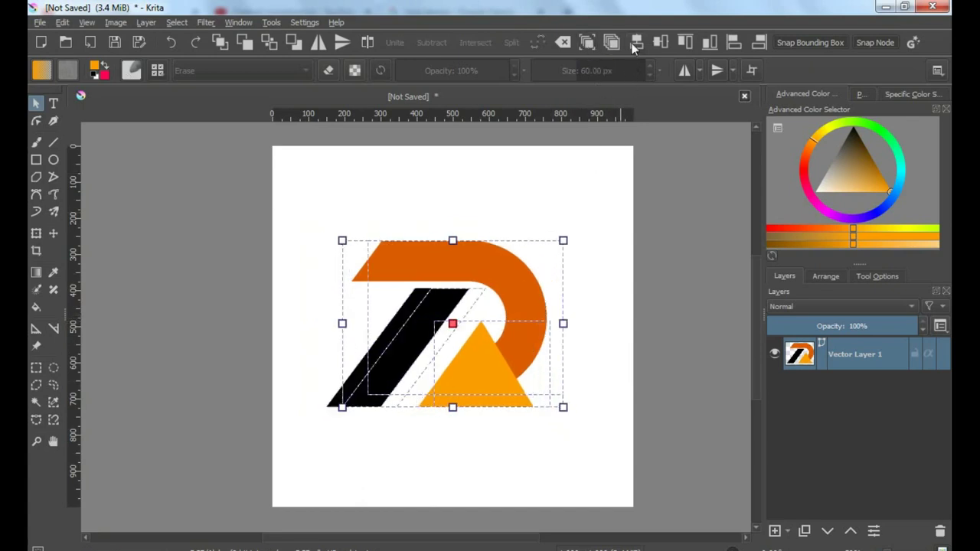
{"action": "left_click", "coordinate": [663, 45]}
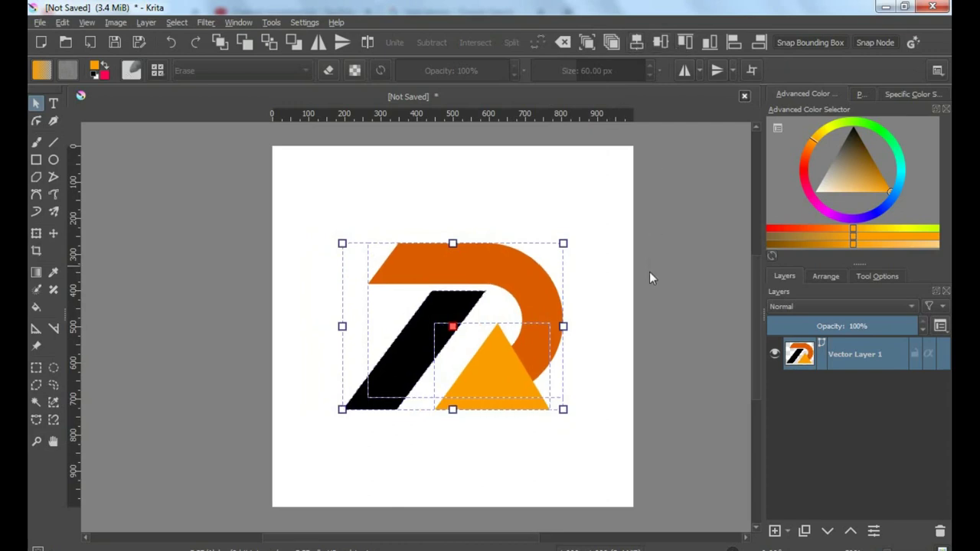
{"action": "left_click", "coordinate": [643, 375]}
{"action": "scroll", "coordinate": [659, 399], "scroll_direction": "up", "scroll_amount": 2}
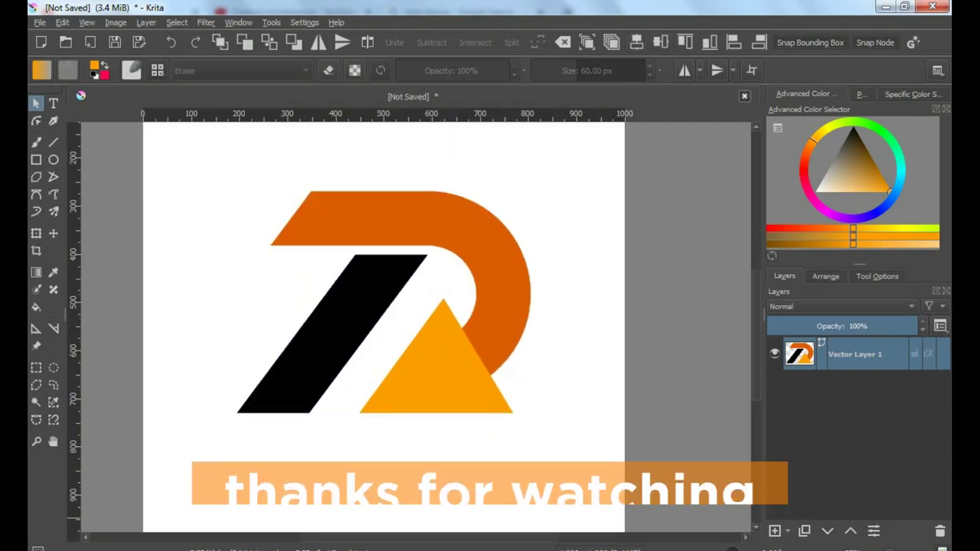